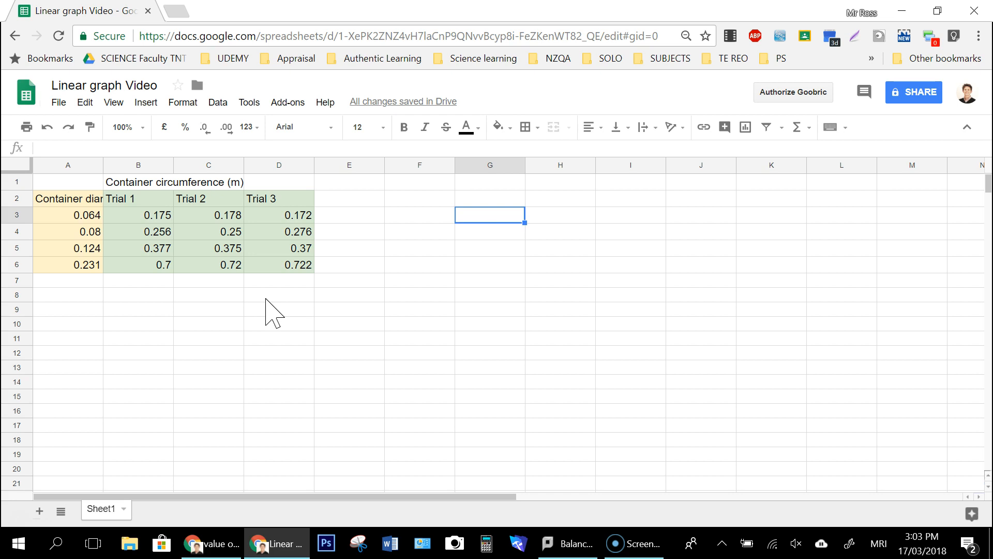
Step: Examine the container diameter column and the three circumference trial columns, including their headings and readings
click(61, 200)
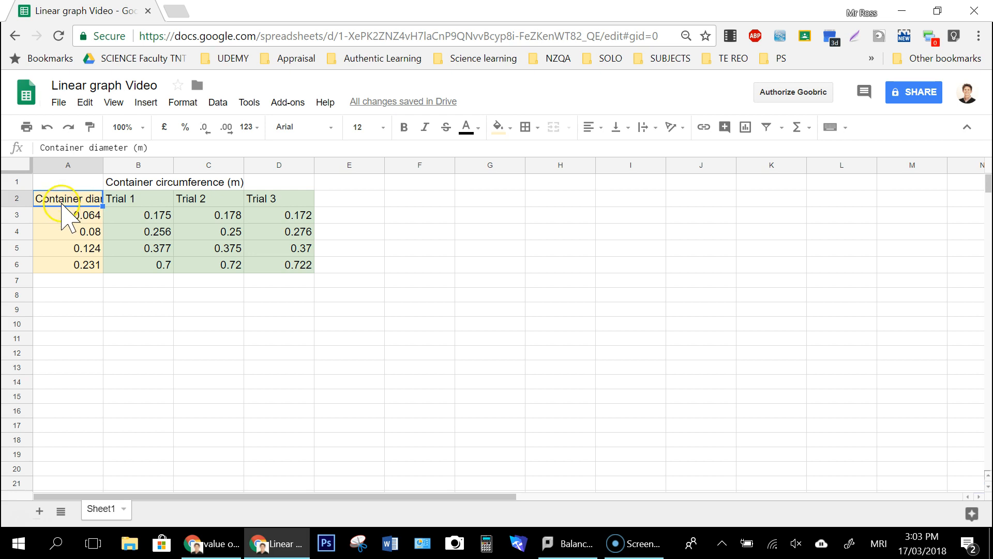
click(133, 185)
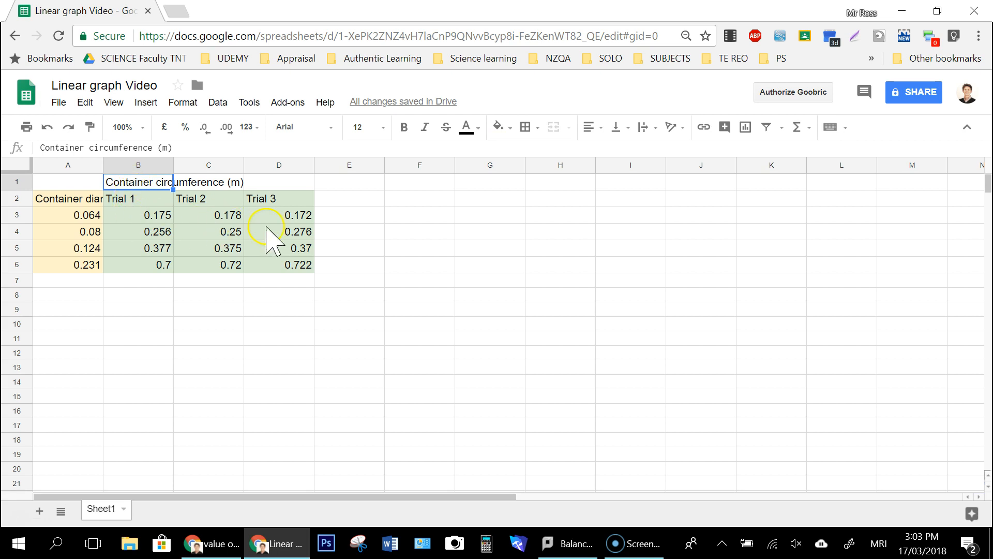
click(61, 212)
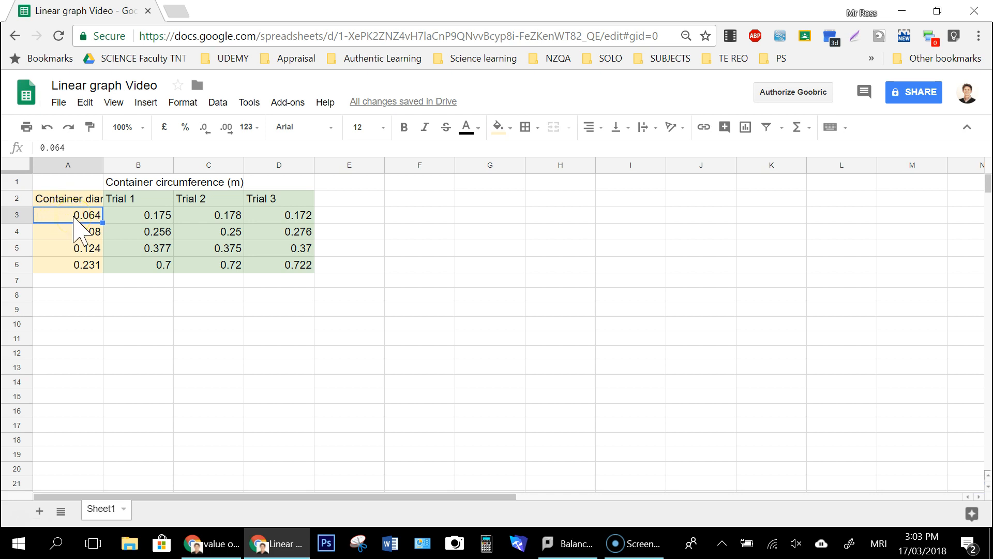
click(142, 215)
click(222, 220)
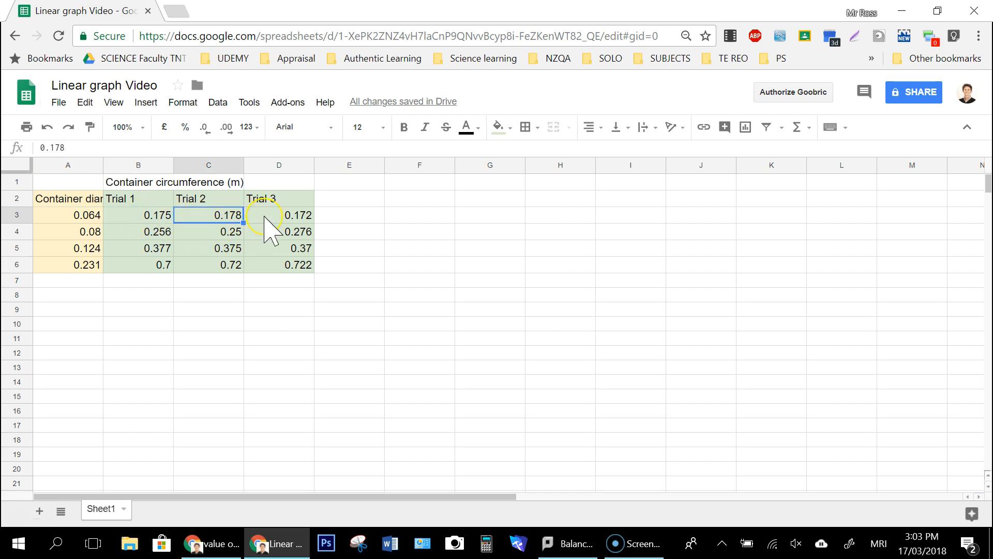
click(264, 218)
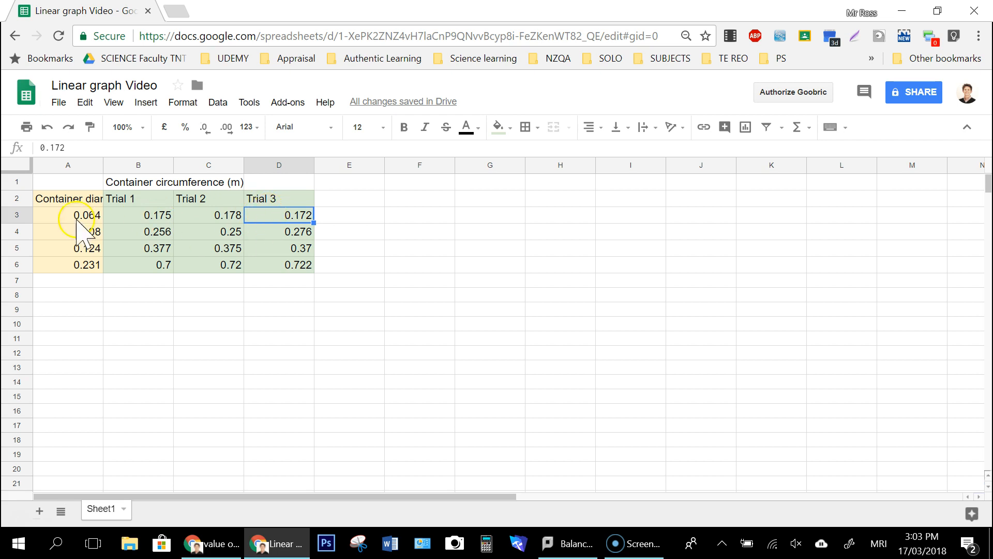
click(57, 215)
click(49, 231)
click(56, 247)
click(61, 264)
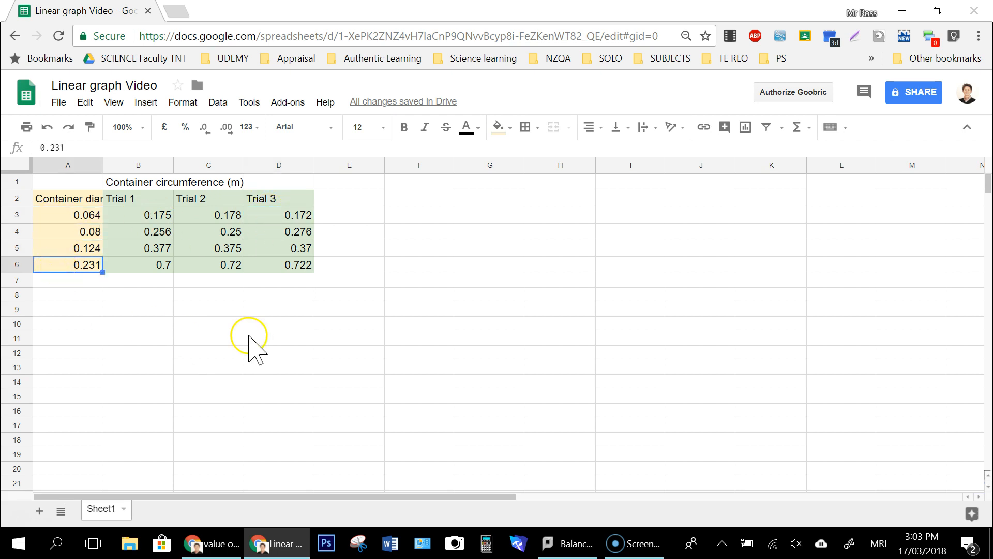
click(249, 338)
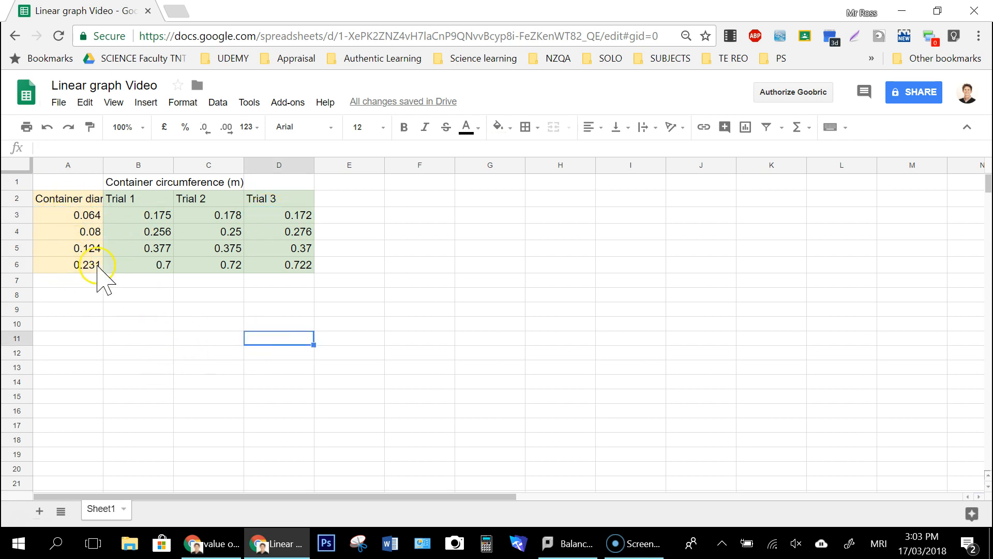
click(403, 306)
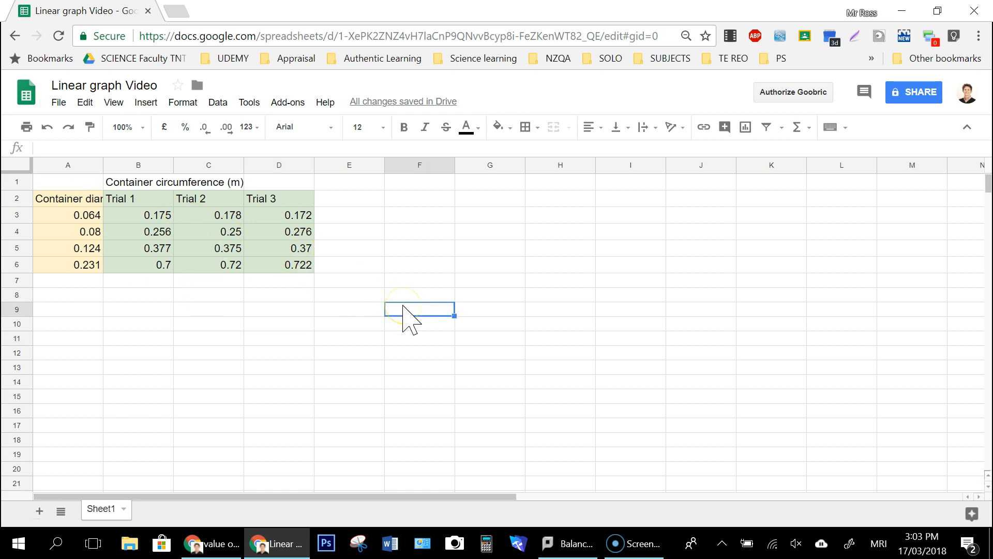
click(70, 203)
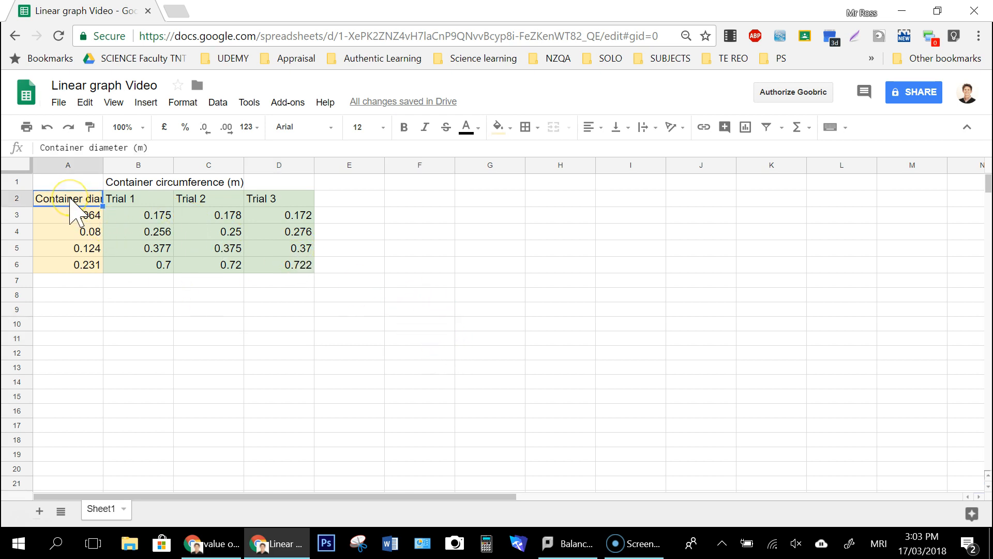
click(228, 367)
click(218, 323)
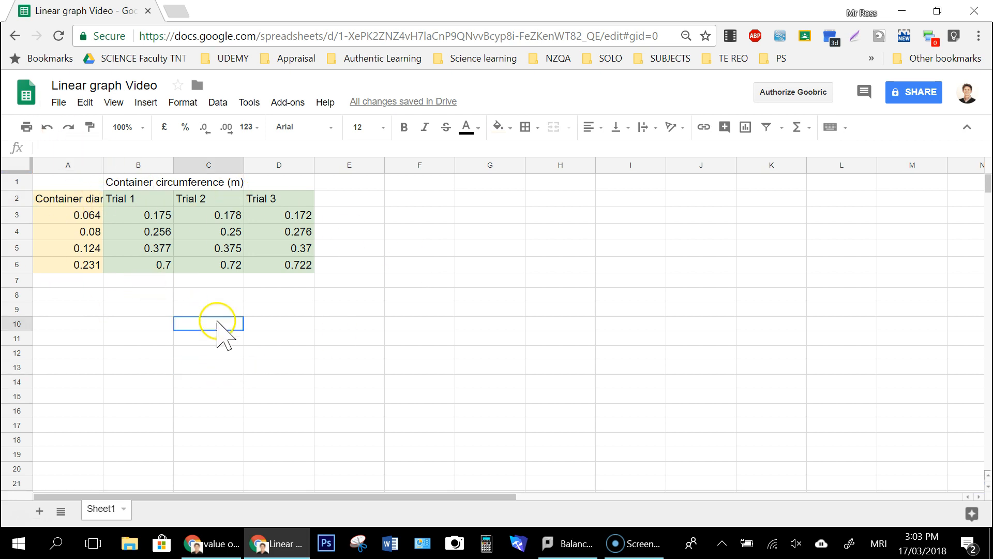
Step: Wrap the text in all cells of the sheet and widen column B so the word "circumference" fits on one line
click(19, 165)
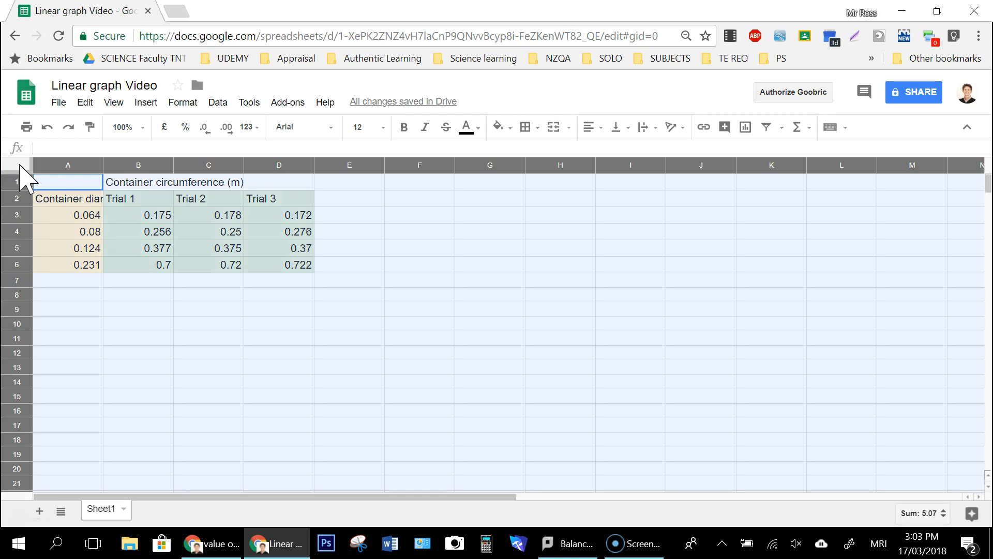
click(182, 102)
mouse_move(257, 310)
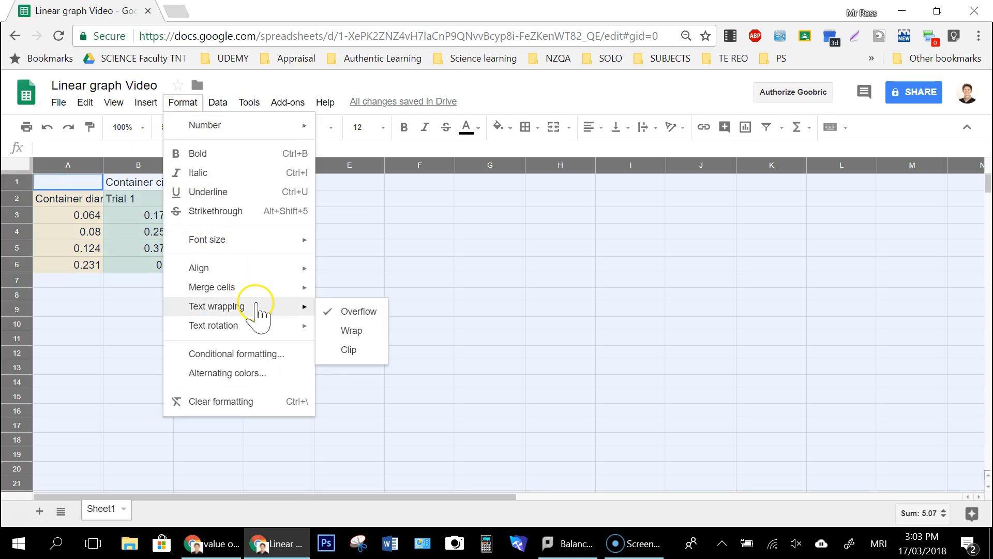
click(345, 334)
click(382, 353)
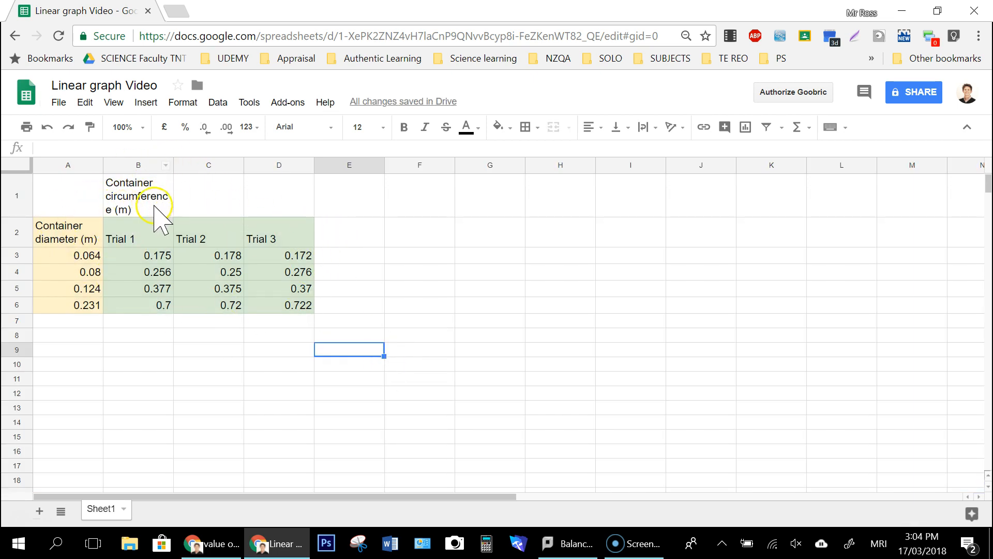
drag(173, 168, 180, 166)
click(195, 379)
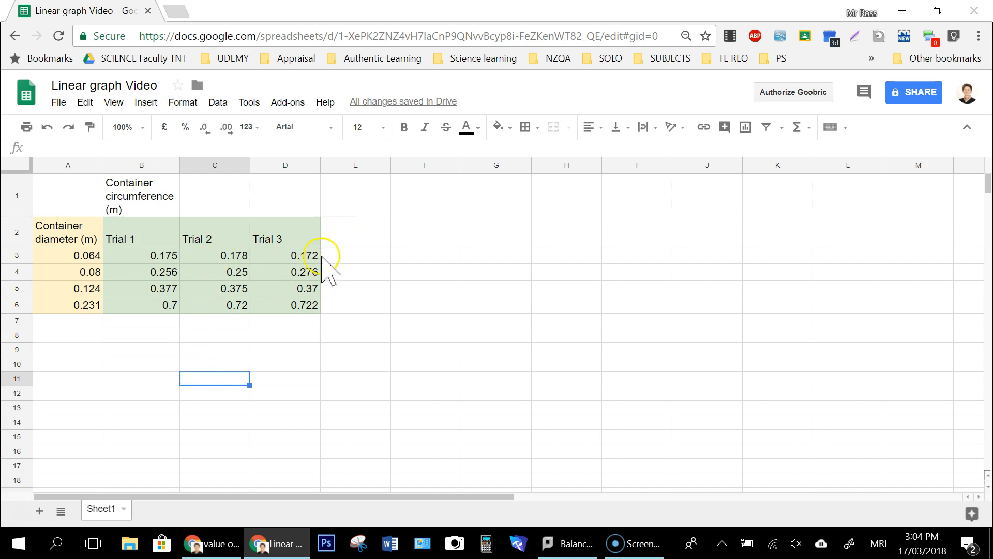
Step: Enter the heading "Mean circumference (m)" in E2 and widen column E so the word "circumference" fits on one line
click(351, 233)
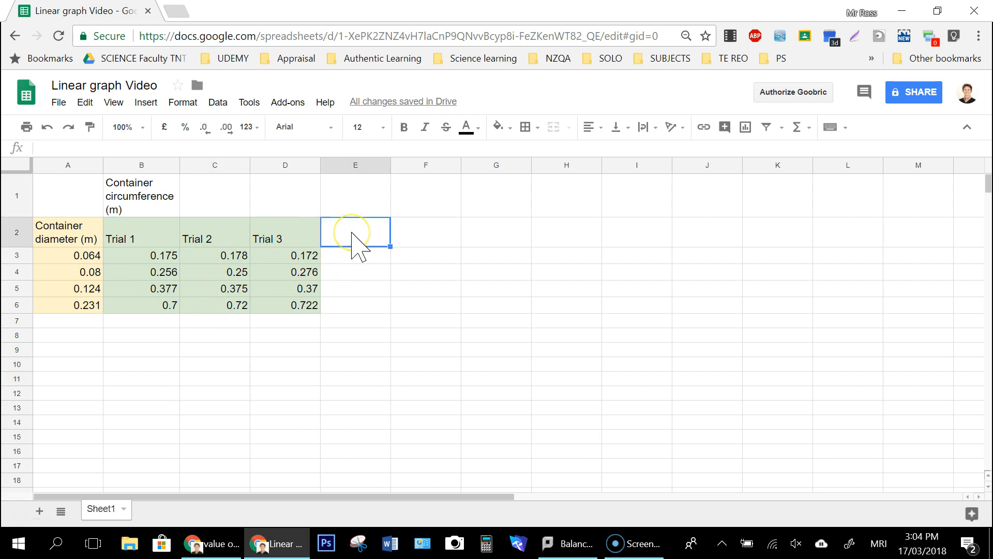
text(Mean circumference (m)
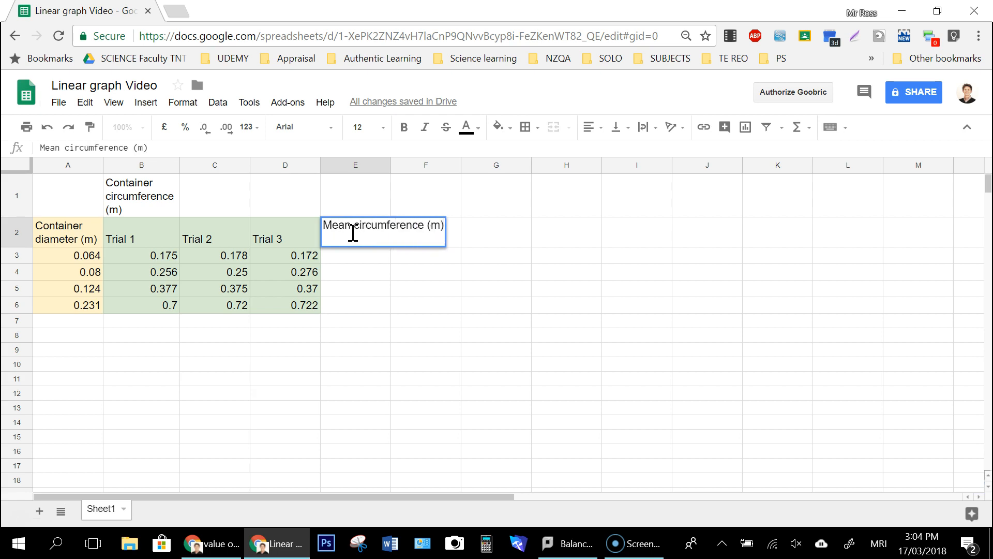
key(Return)
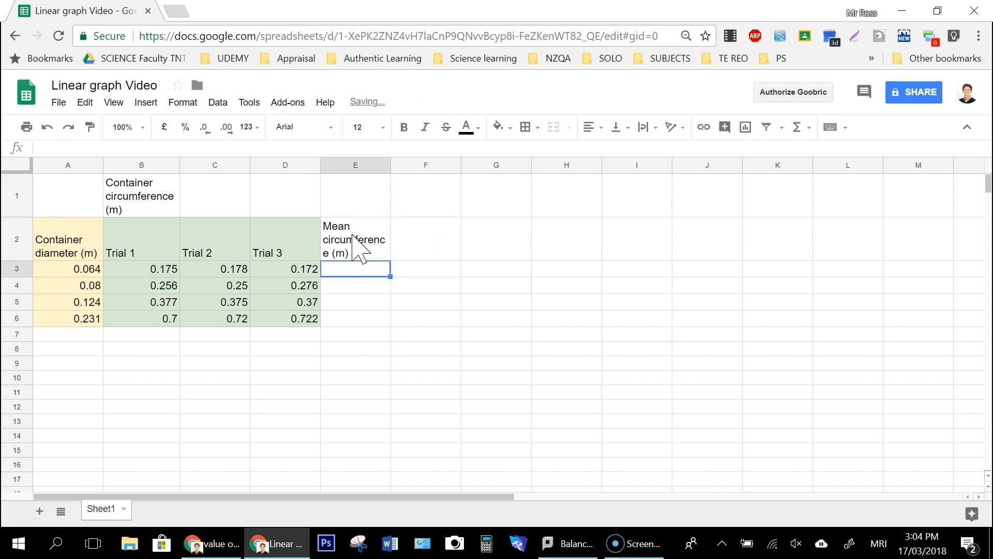
drag(388, 166, 397, 167)
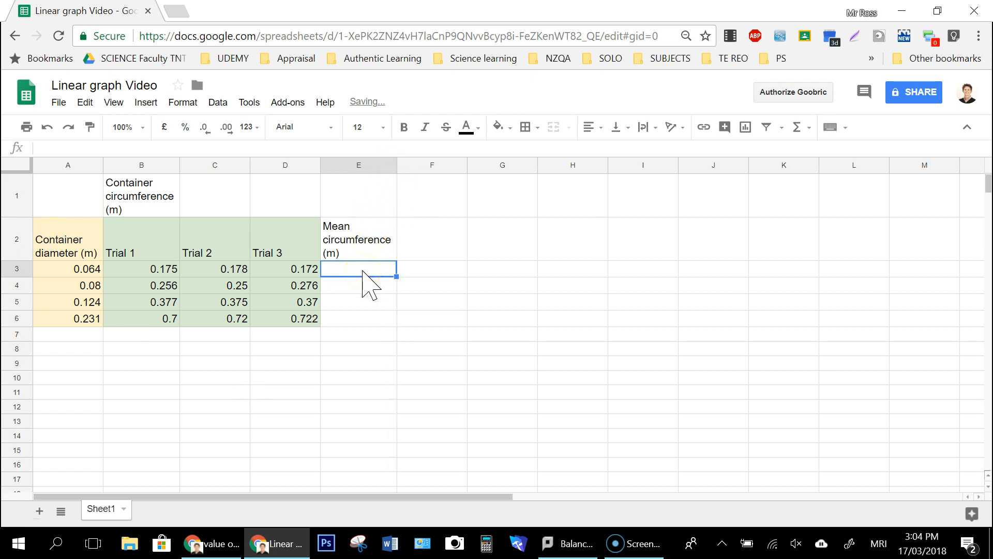
Step: Calculate the mean of the first container's three trials in E3 with the formula =average(B3:D3)
text(=)
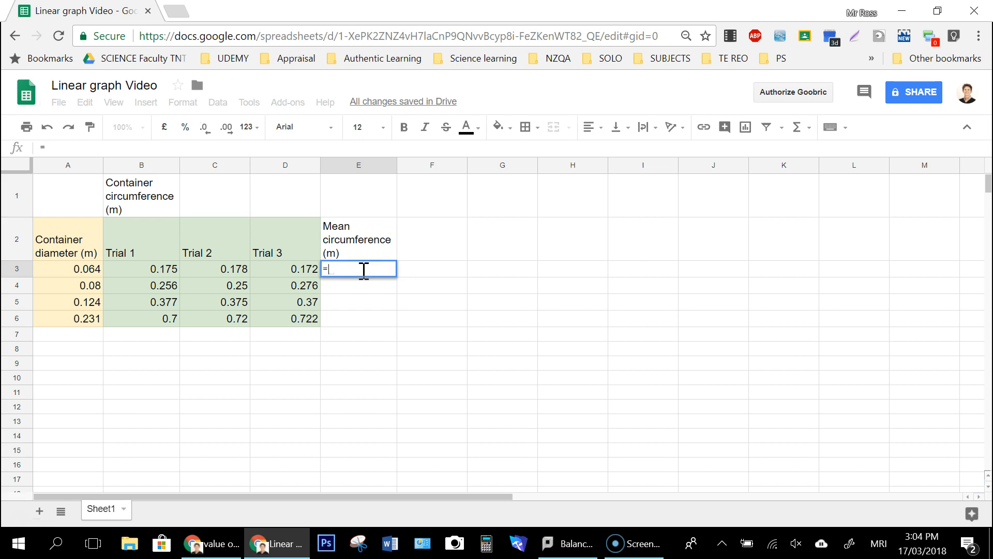
text(average)
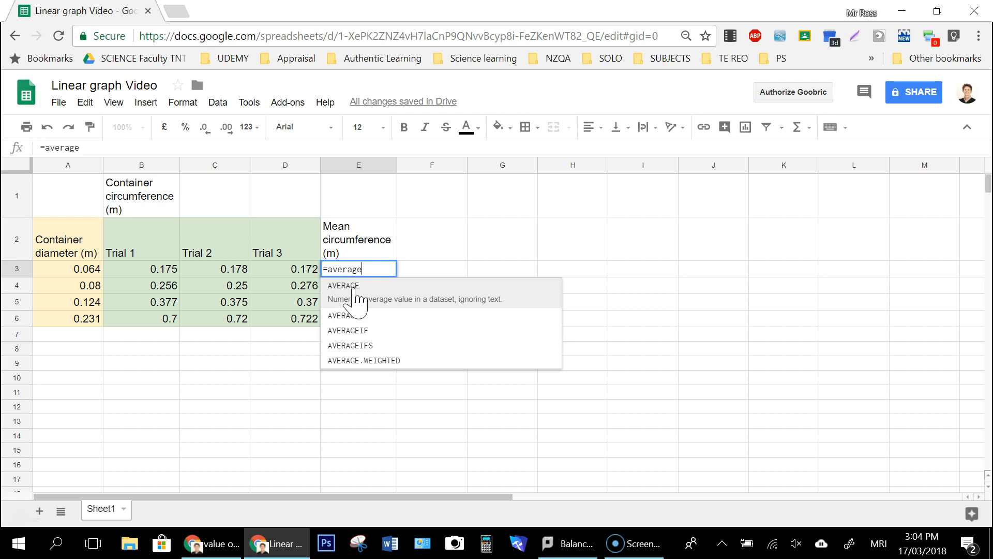
text(()
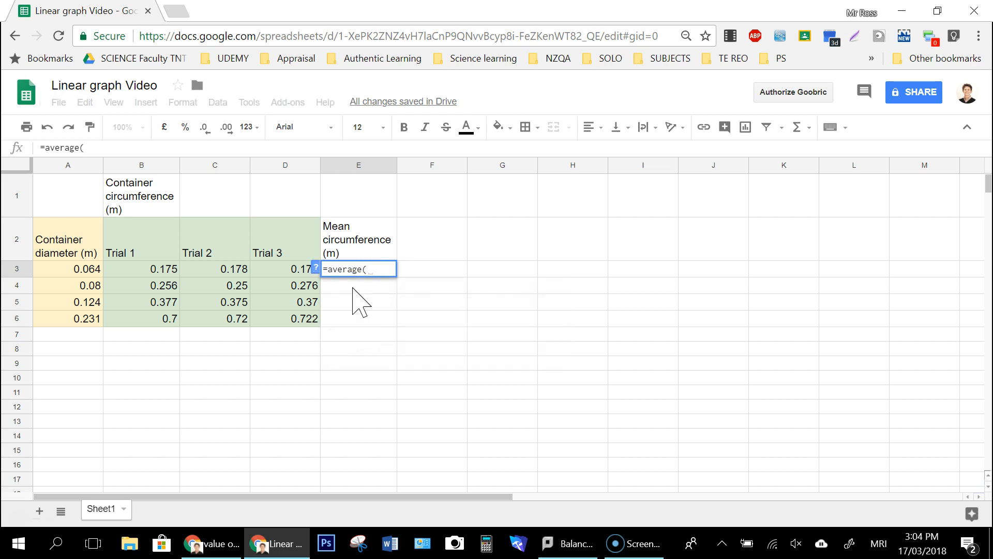
drag(151, 277, 279, 285)
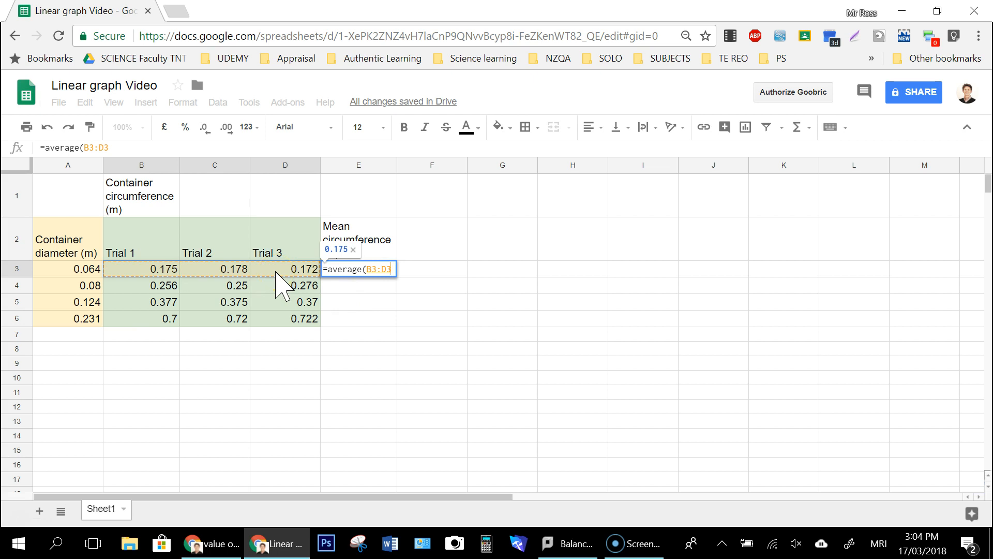
text())
key(Return)
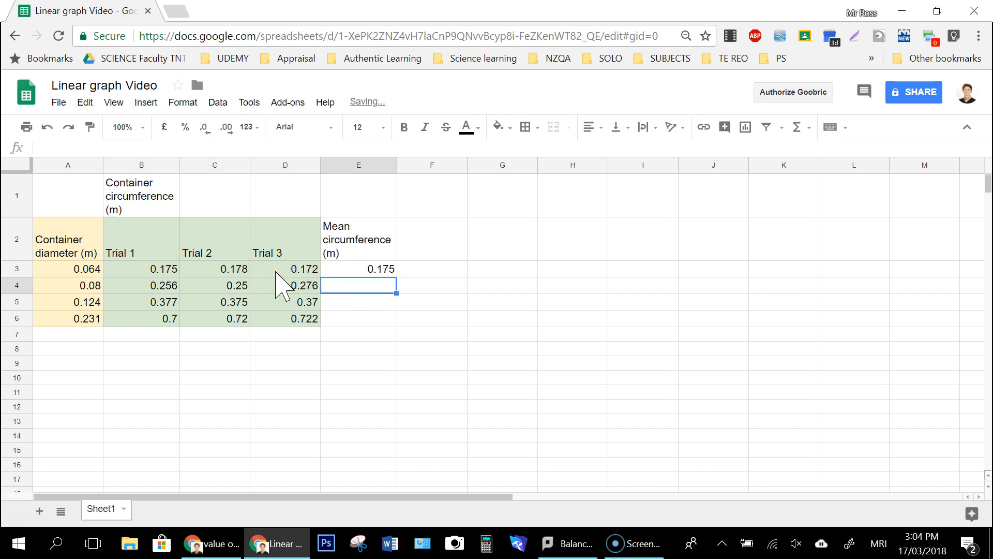
Step: Fill the average formula from E3 down through E6 for the remaining containers
click(329, 271)
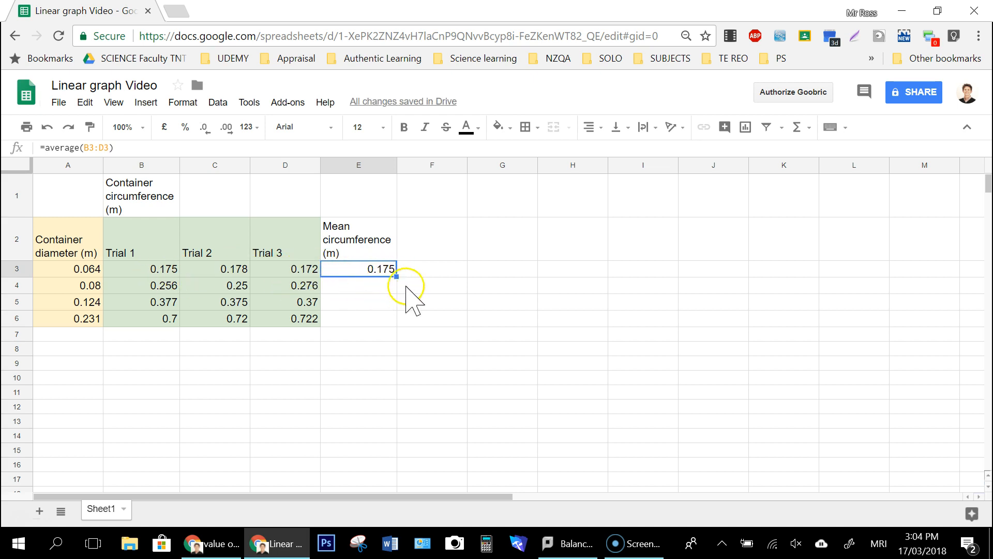
drag(395, 275, 395, 319)
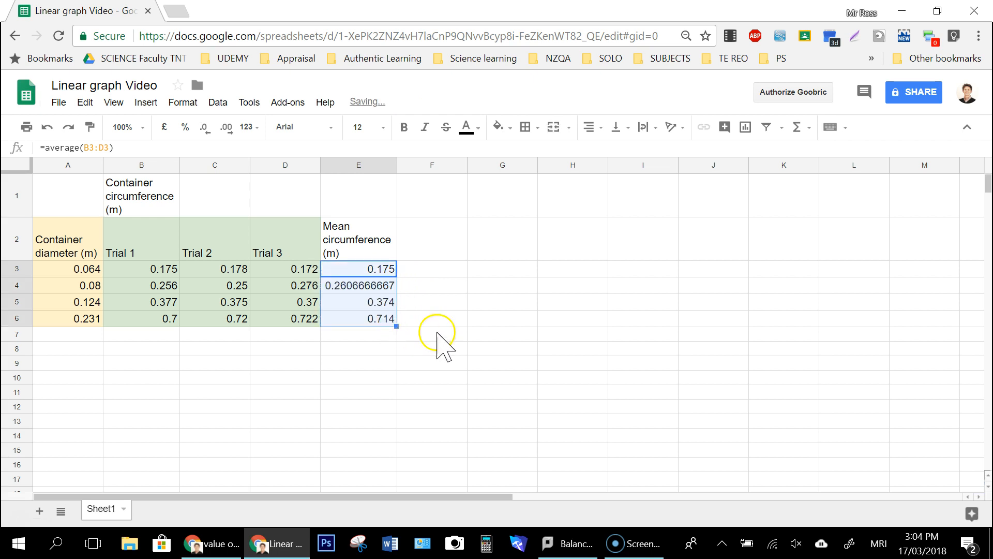
click(310, 333)
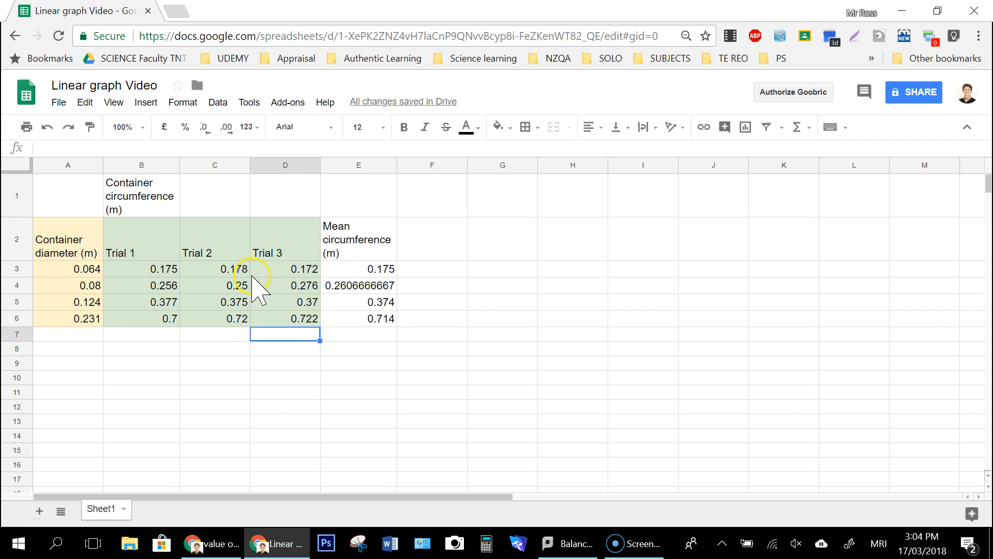
click(373, 354)
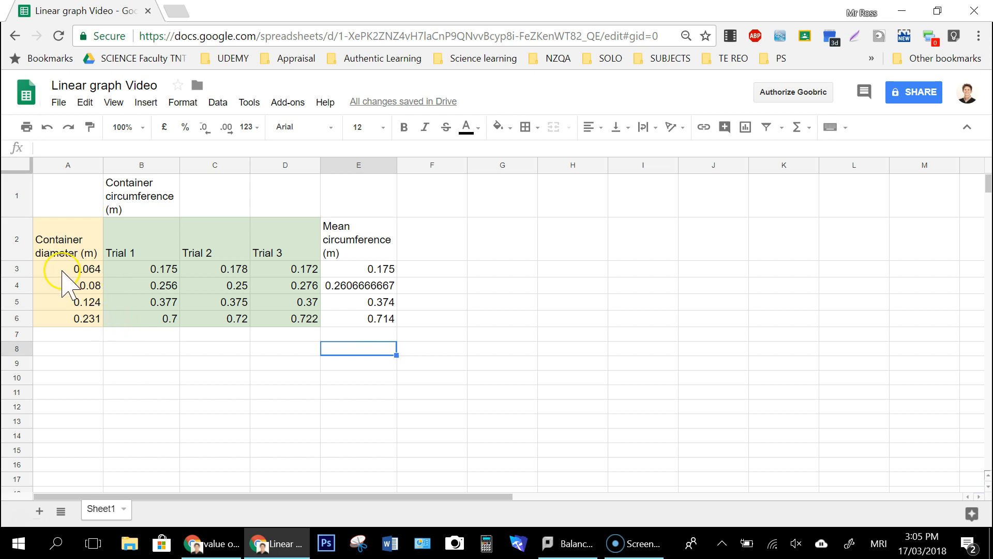
Step: Format the container diameters in A3:A6 to show three decimal places
drag(62, 270, 62, 319)
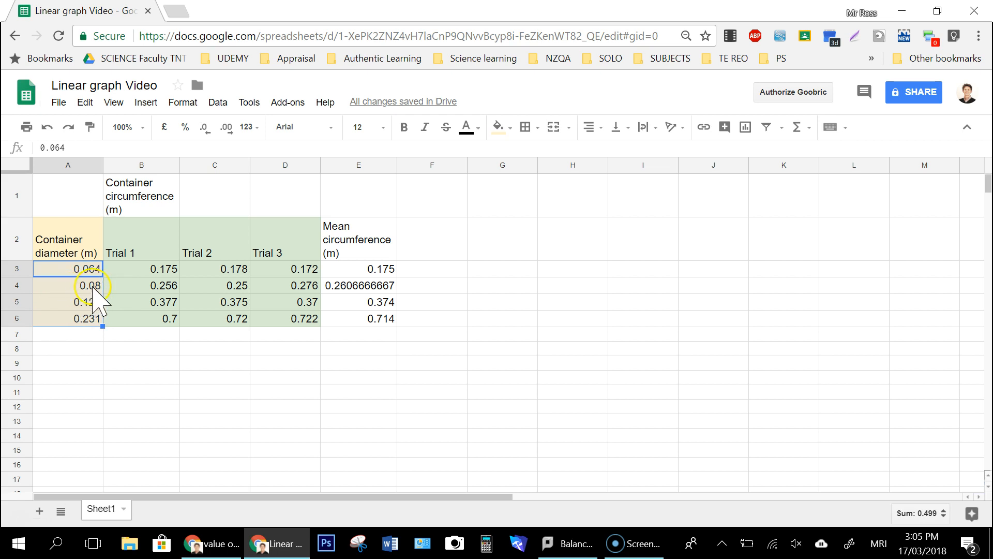
click(226, 130)
click(211, 132)
click(226, 129)
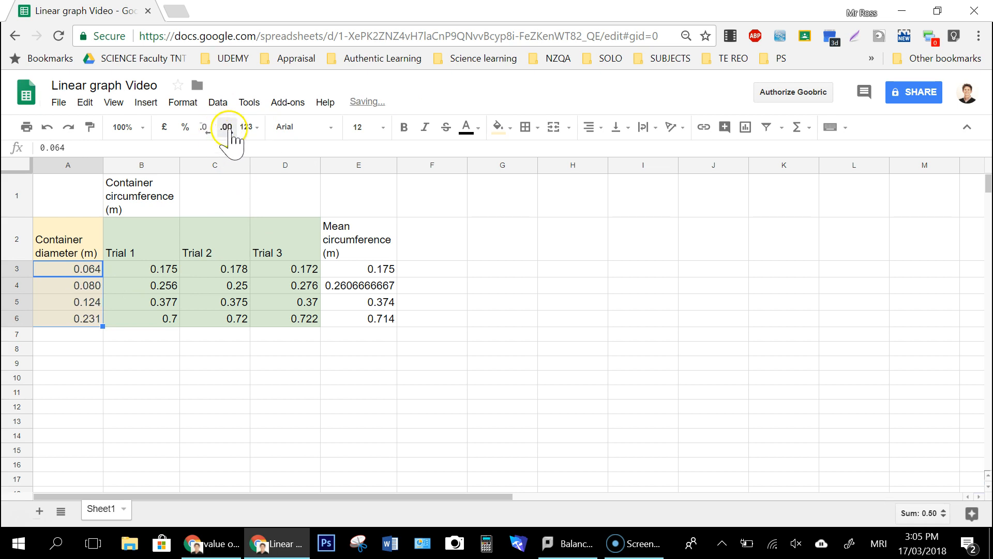
click(127, 362)
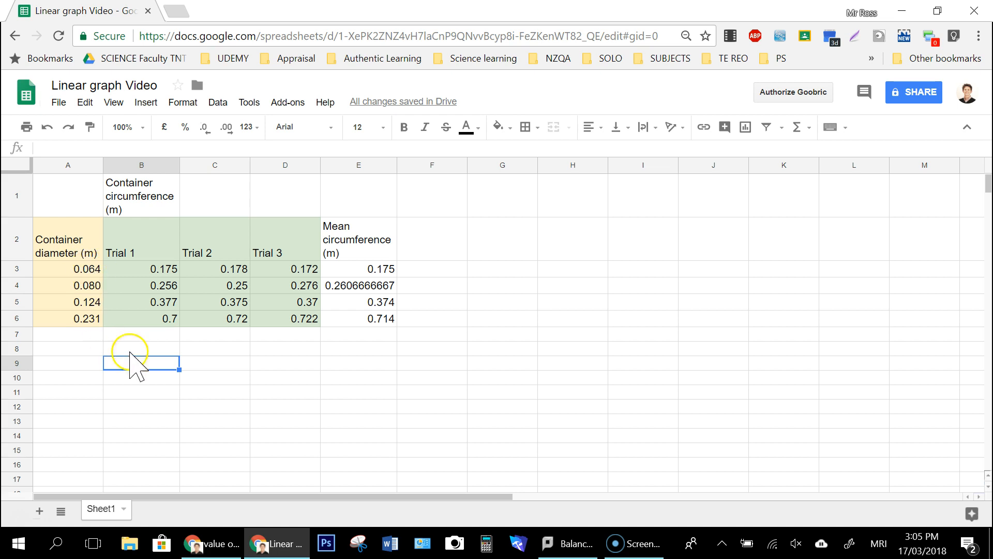
click(247, 378)
Step: Format the circumference trial values in B3:D6 to show three decimal places
drag(137, 269, 290, 319)
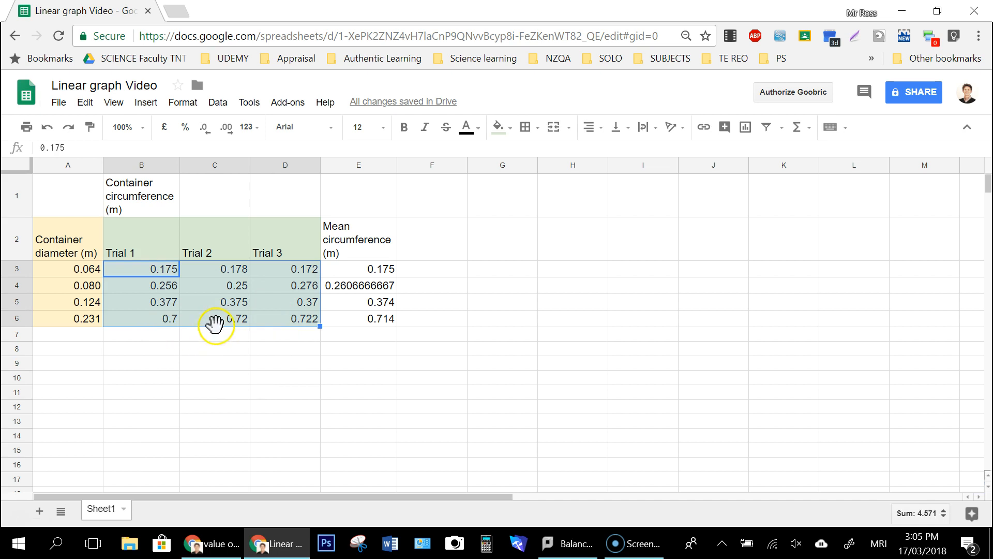
click(227, 128)
click(204, 128)
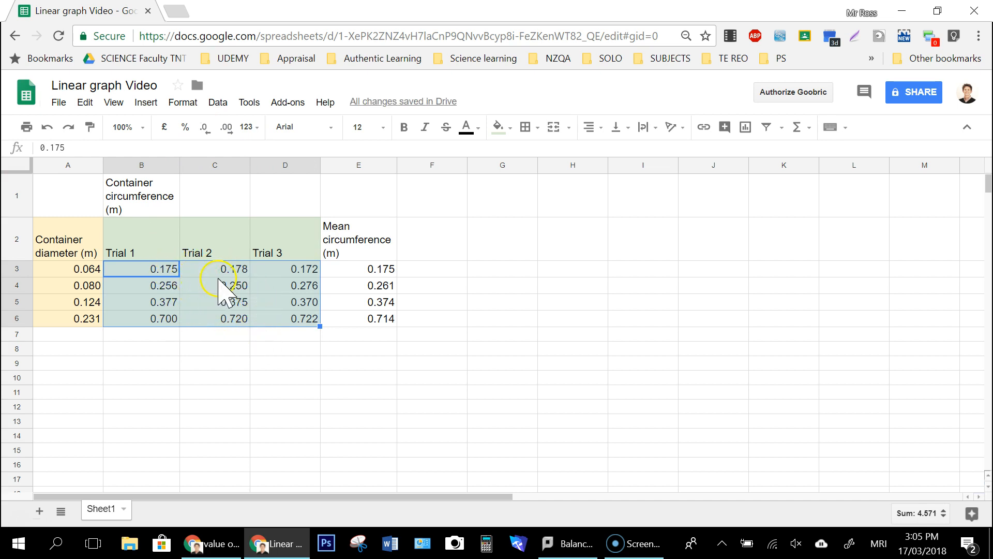
click(242, 351)
Step: Format the mean circumference values in E3:E6 to show three decimal places
drag(348, 270, 343, 323)
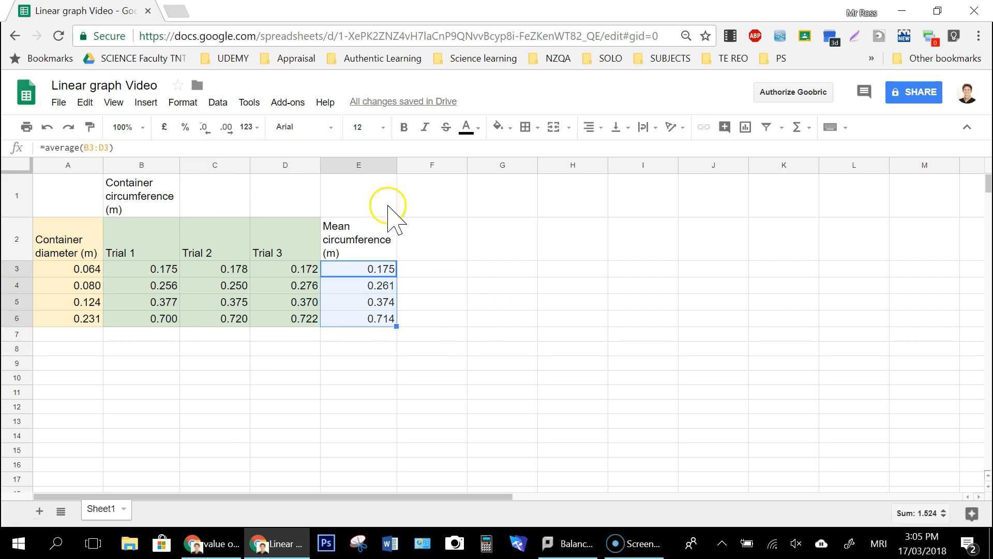
click(226, 127)
click(227, 128)
click(227, 129)
click(205, 129)
click(205, 129)
click(205, 130)
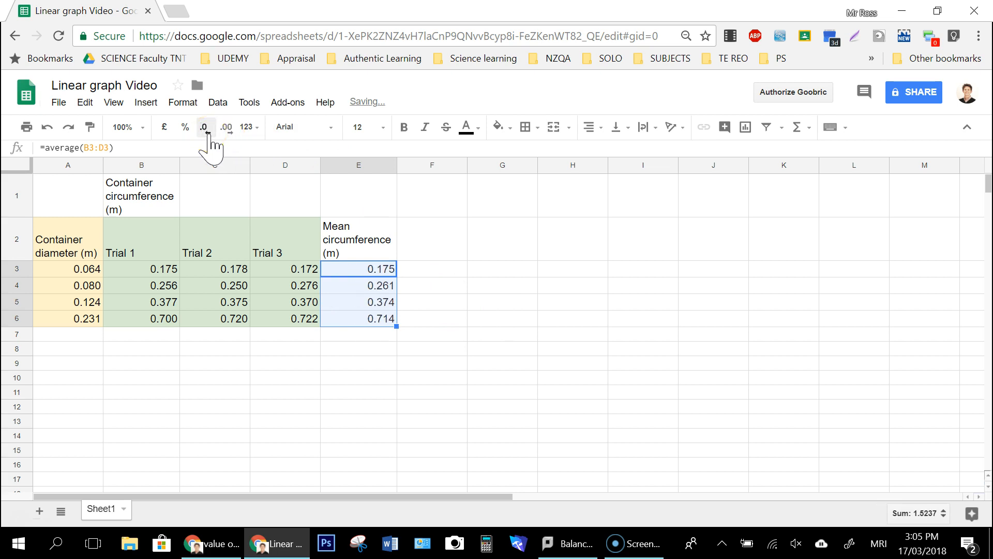
click(488, 349)
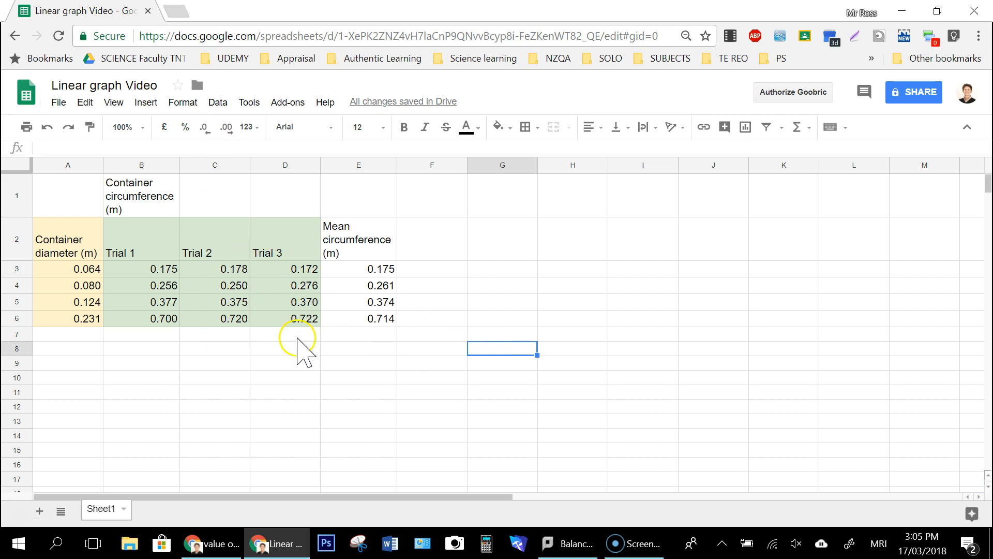
Step: Fill the mean circumference column E2:E6 with a light blue background
click(381, 378)
drag(377, 244, 373, 316)
click(498, 126)
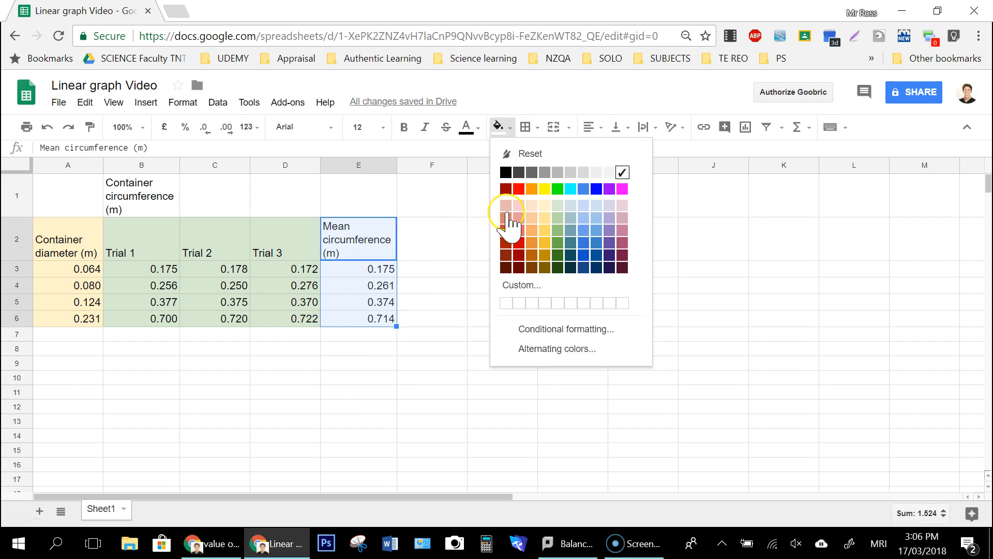
click(596, 206)
click(432, 334)
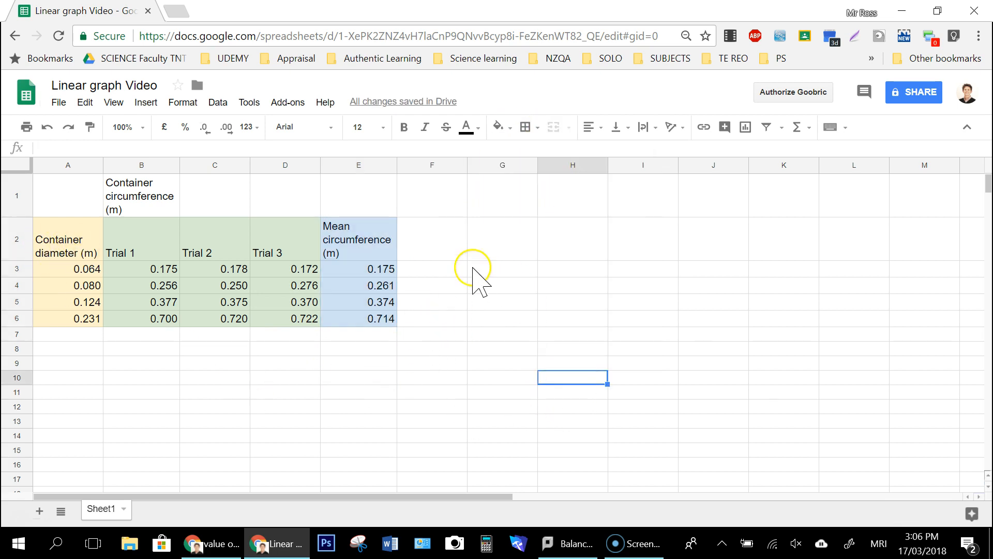
Step: Insert a chart from empty cell F1 and move it beside the data table, clear of columns A to E
click(441, 211)
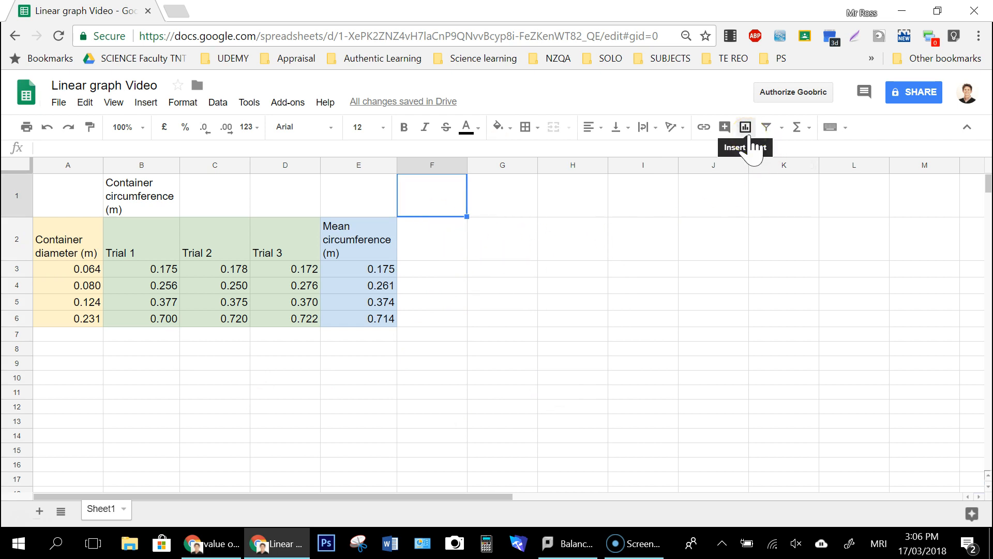
click(143, 103)
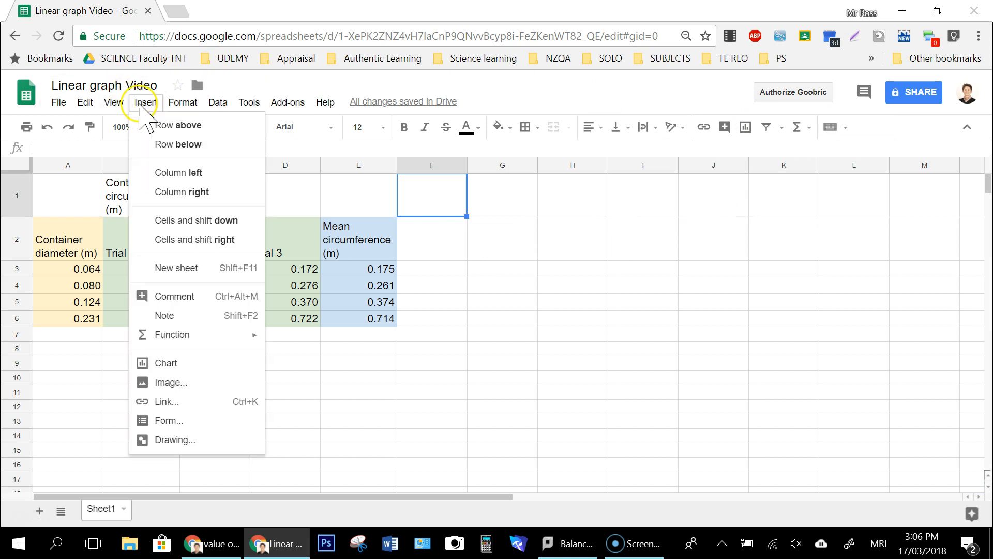
click(193, 369)
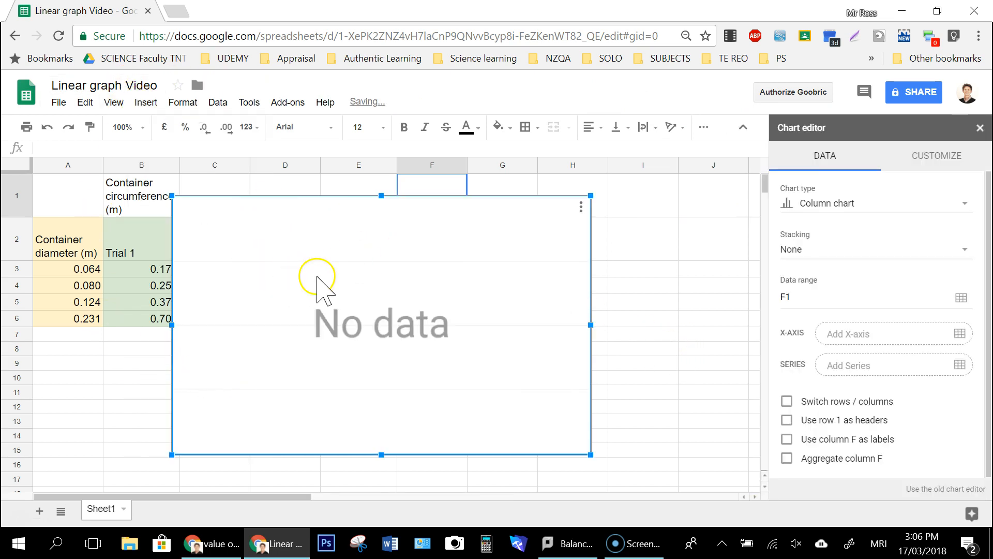
drag(224, 219, 428, 223)
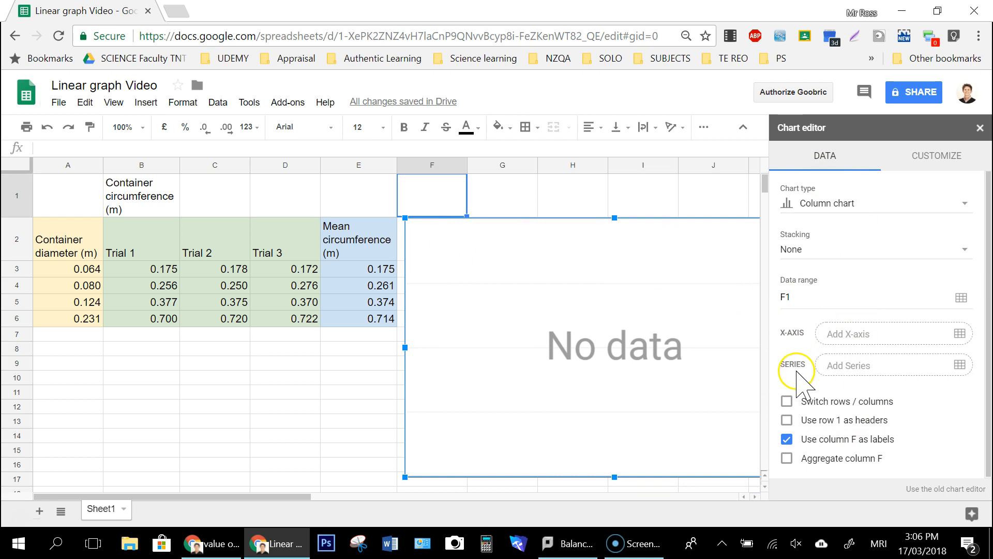
Step: Add the container diameter range A2:A6 to the chart data
click(959, 337)
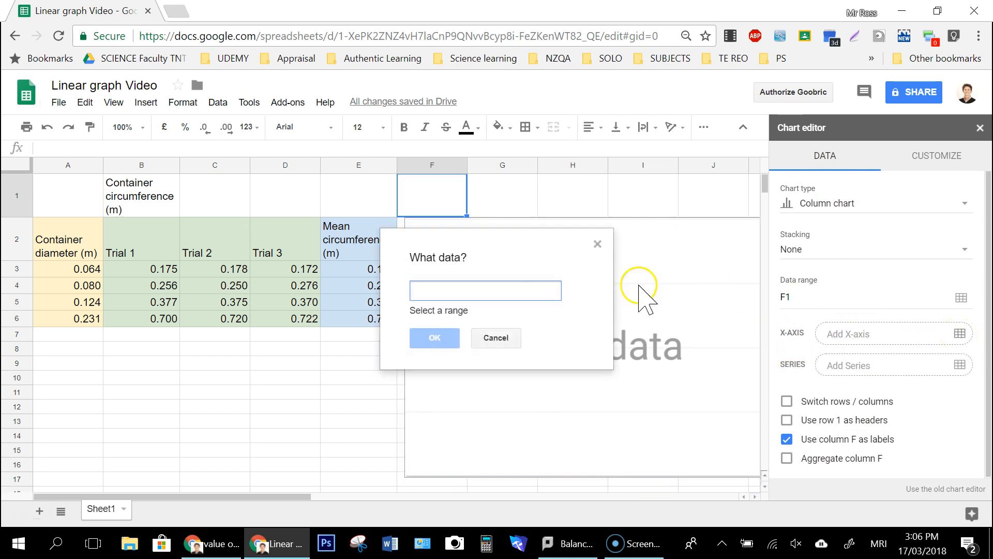
click(432, 292)
drag(84, 246, 85, 326)
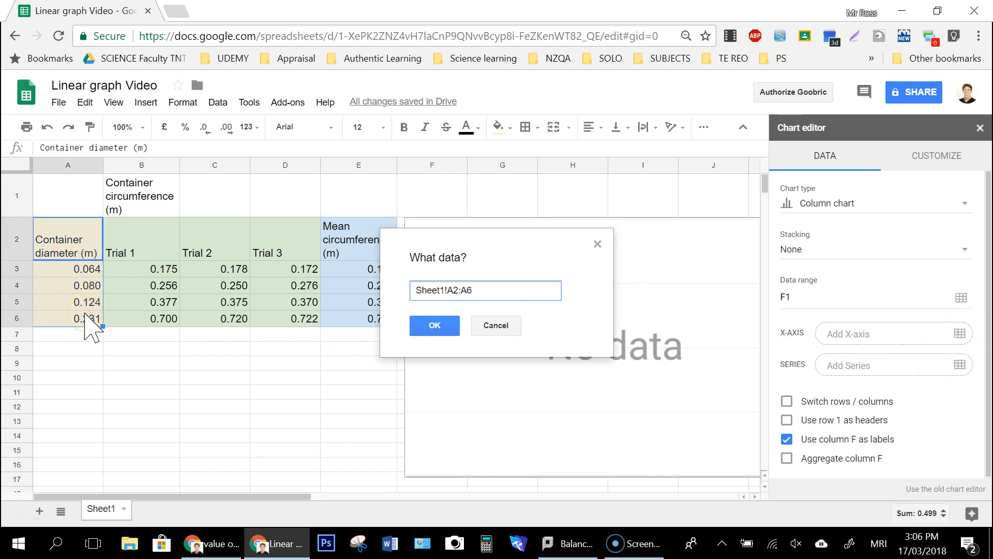
click(434, 324)
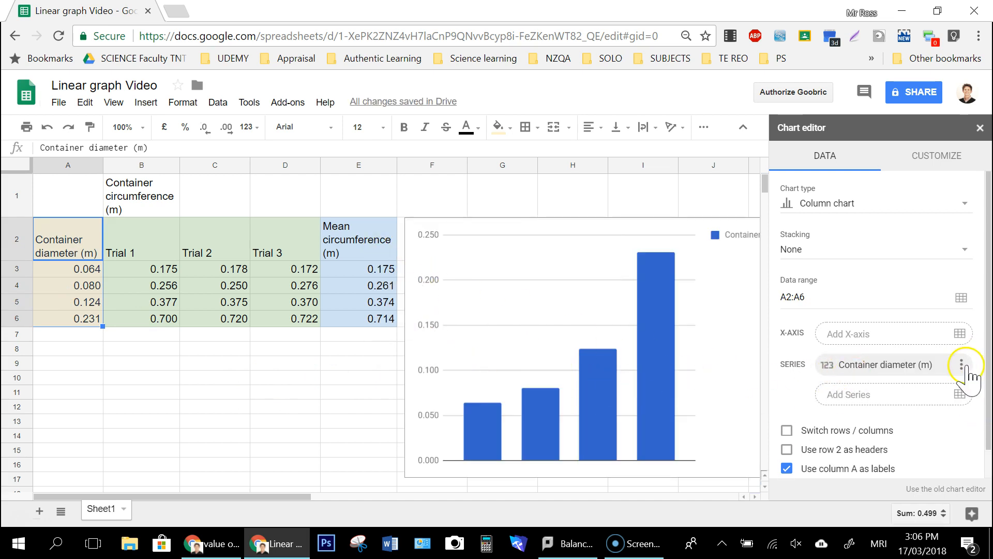
Step: Add the mean circumference range E2:E6 as another chart series
click(960, 396)
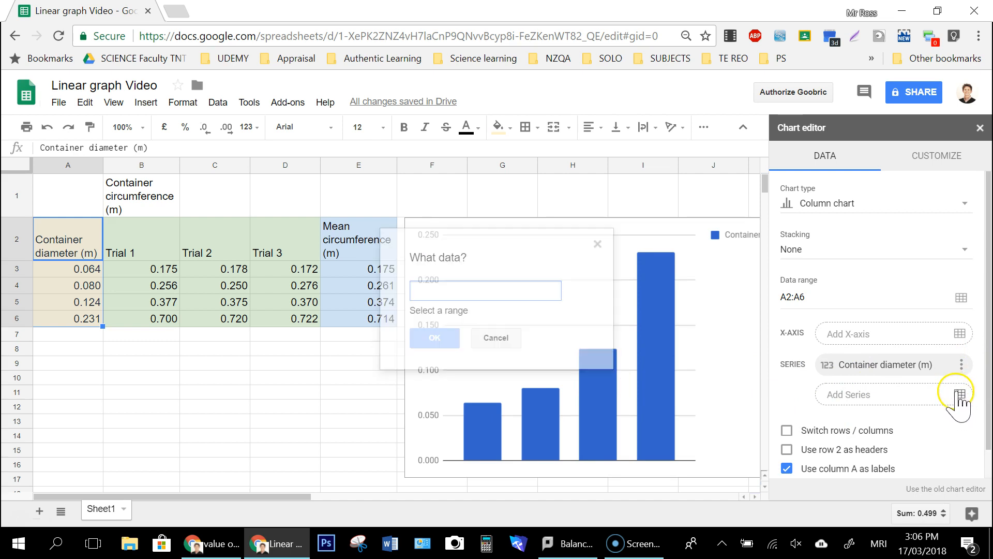
drag(362, 256, 356, 321)
click(435, 335)
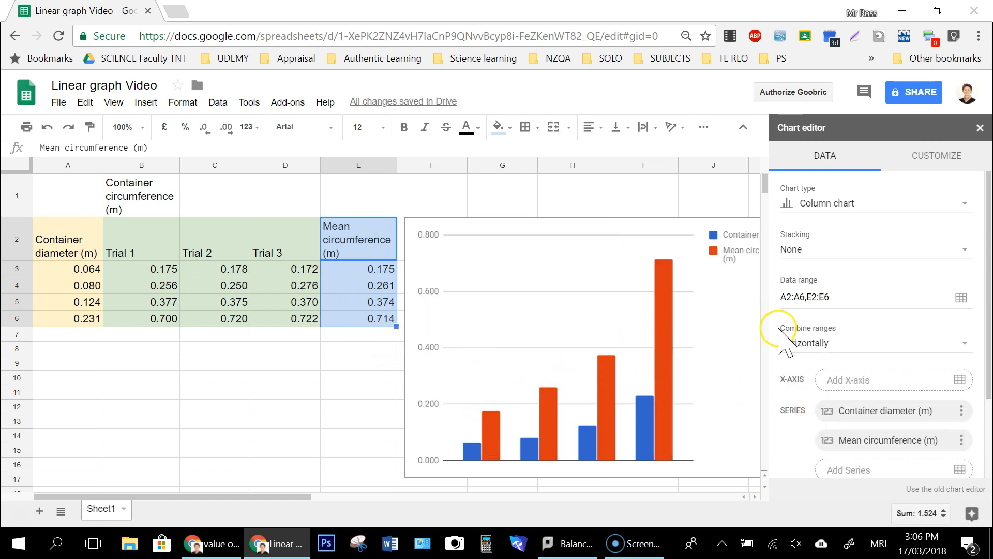
Step: Change the chart type to Scatter chart
click(819, 207)
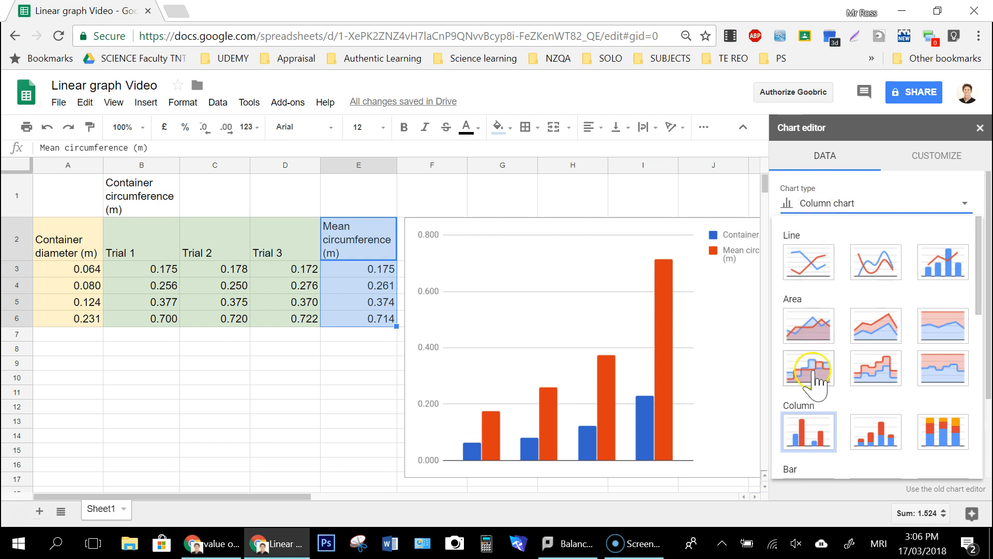
scroll(816, 377, down, 6)
click(804, 319)
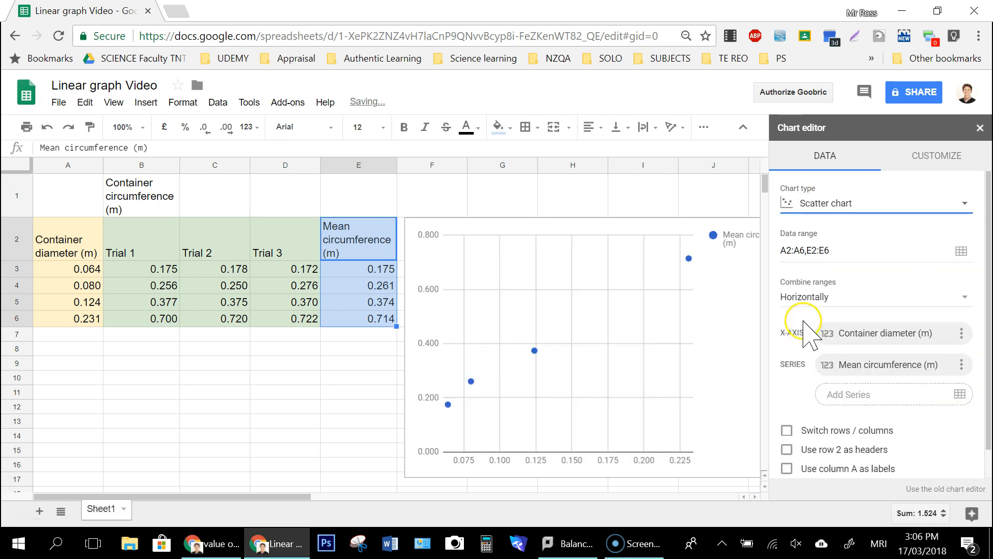
Step: Close the chart editor and move the chart over the data table in columns A to F
click(979, 128)
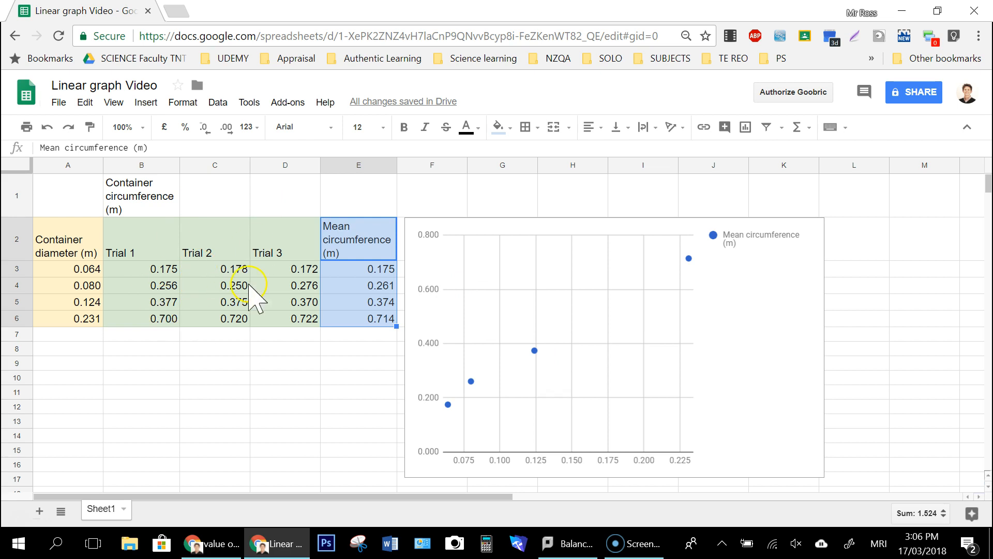
click(713, 361)
drag(733, 274, 377, 224)
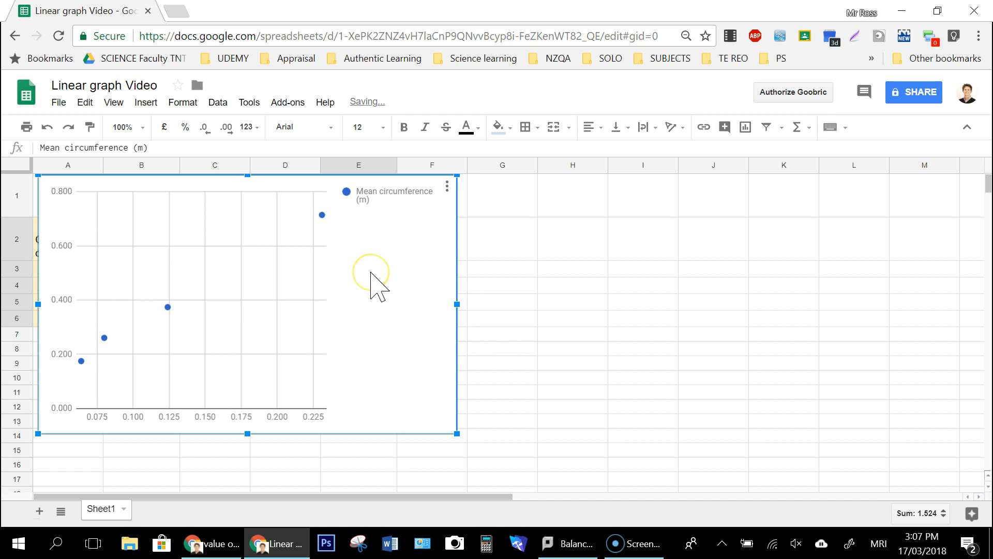
Step: Set the minimum of the chart's horizontal axis to 0
double_click(376, 286)
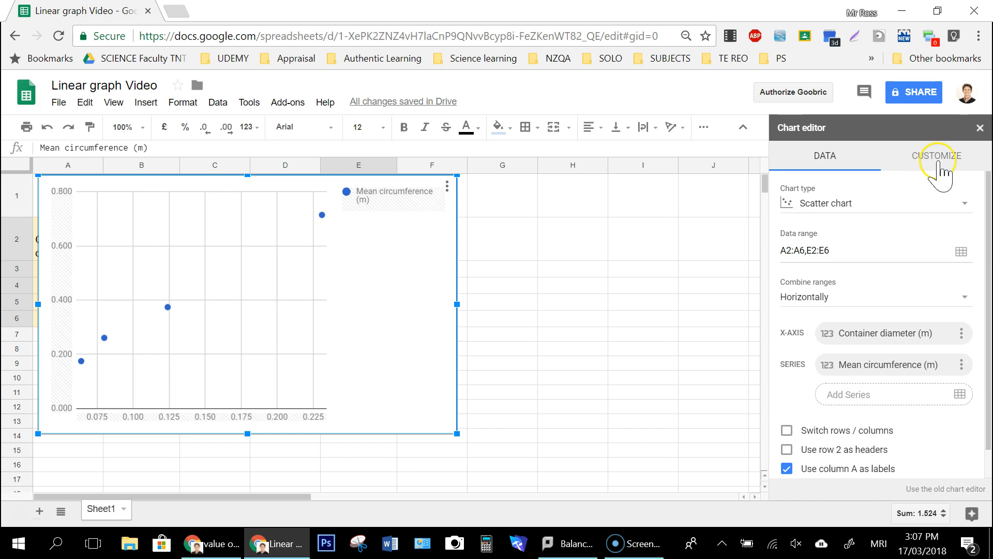
click(937, 156)
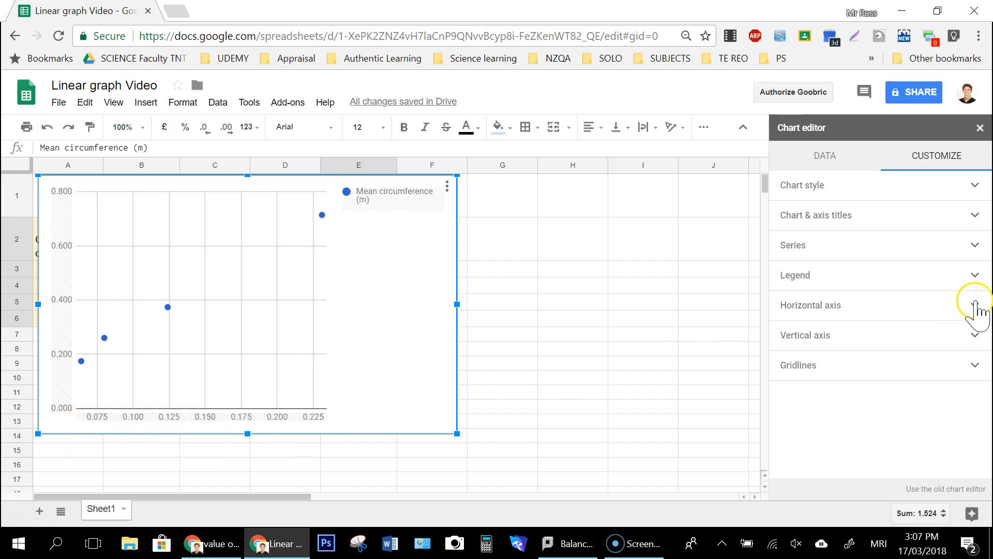
click(976, 303)
scroll(843, 367, down, 2)
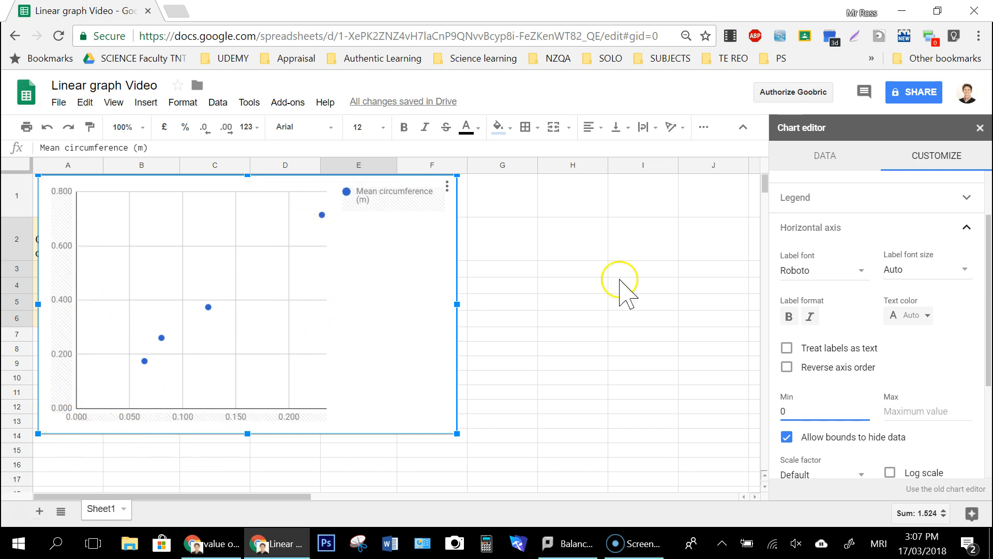
click(967, 228)
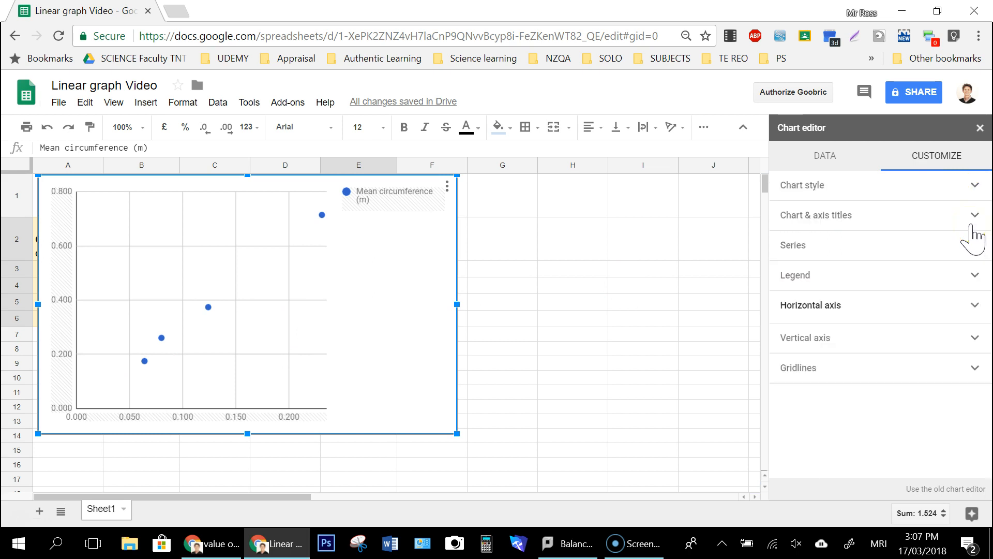
Step: Add a linear trendline to the Mean circumference series and label it with Use Equation
click(975, 246)
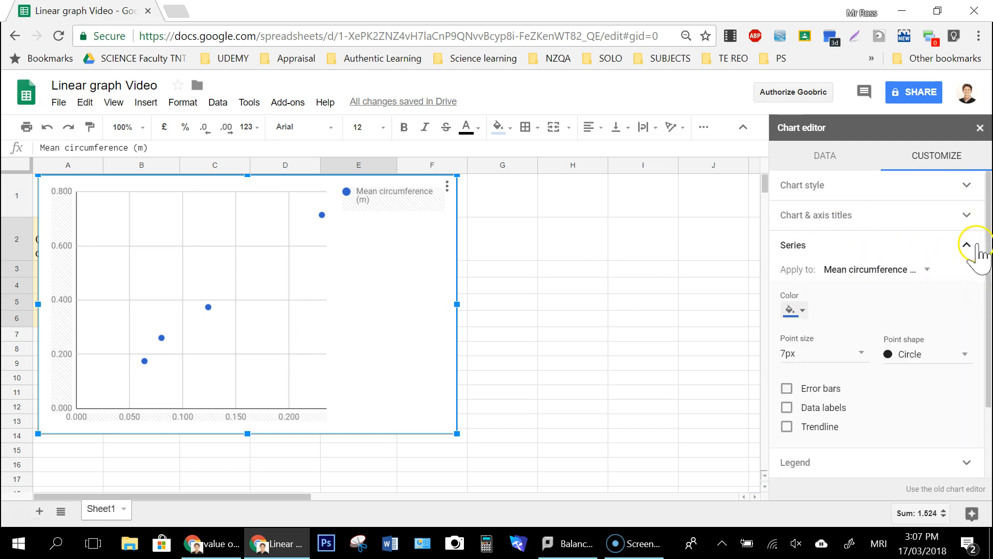
click(786, 426)
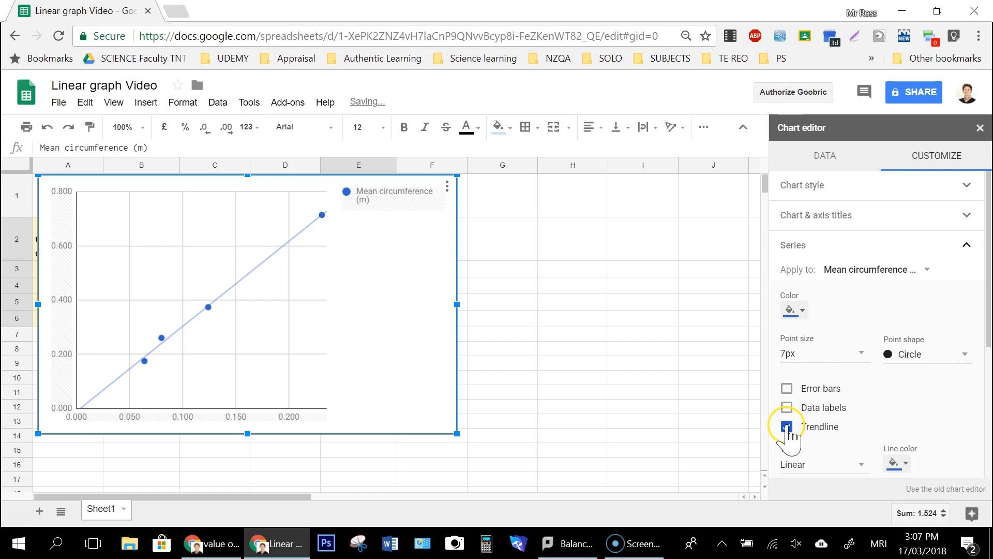
scroll(854, 352, down, 3)
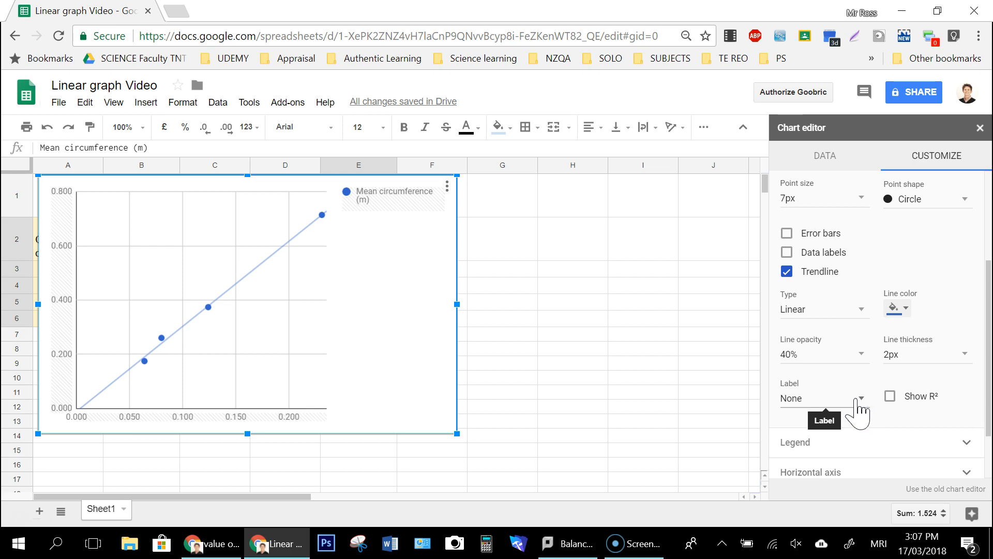
click(838, 406)
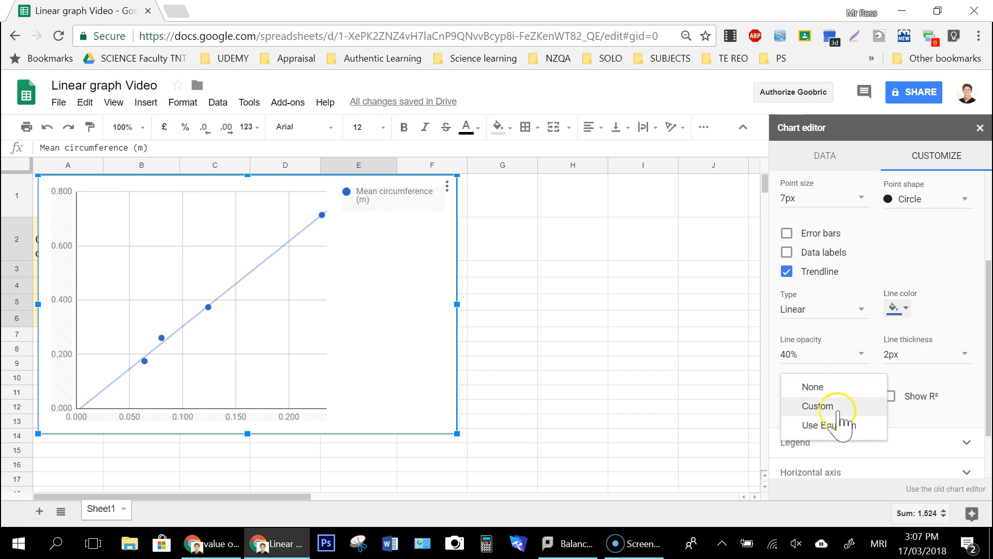
click(837, 423)
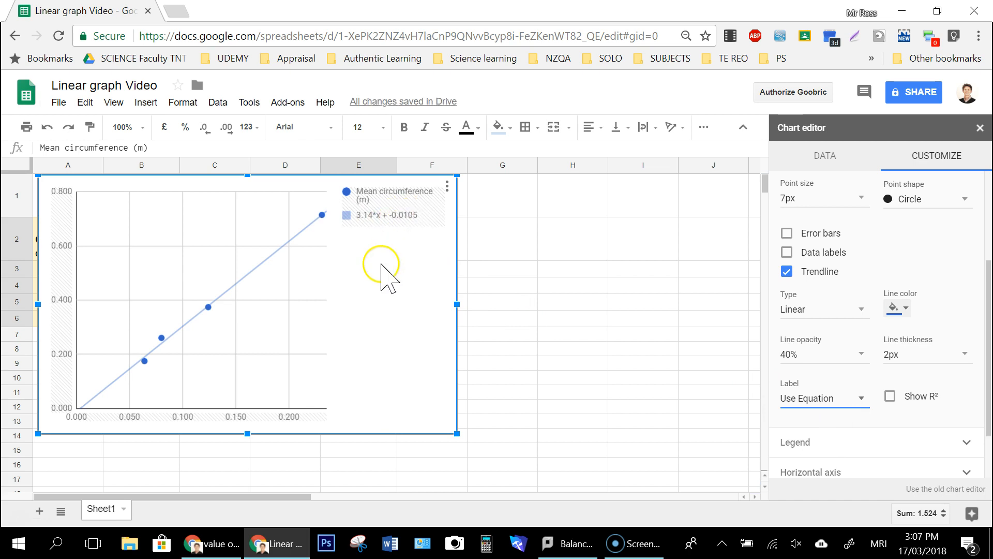
Step: Enter the general line equation "y=mx+c" in cell H2
click(550, 245)
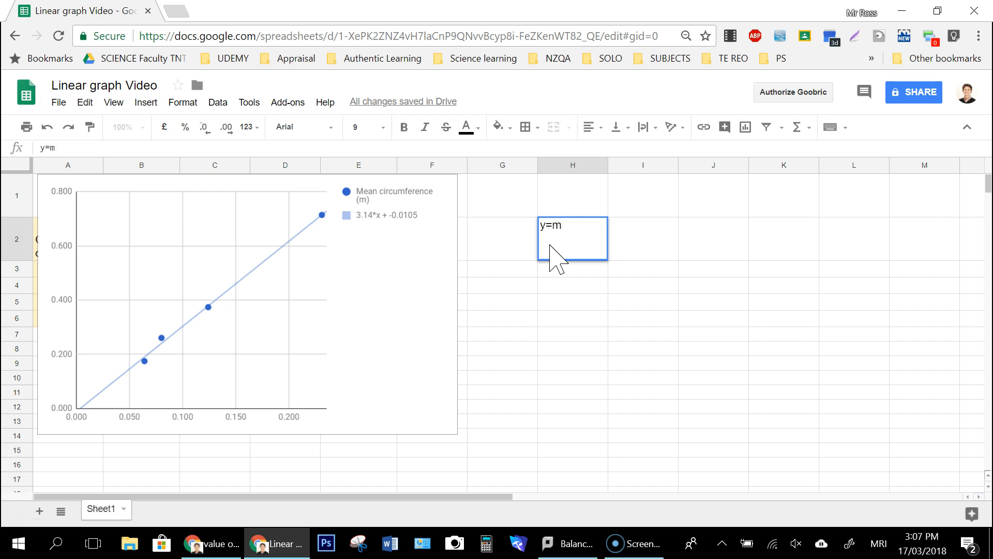
text(y=mx+c)
key(Return)
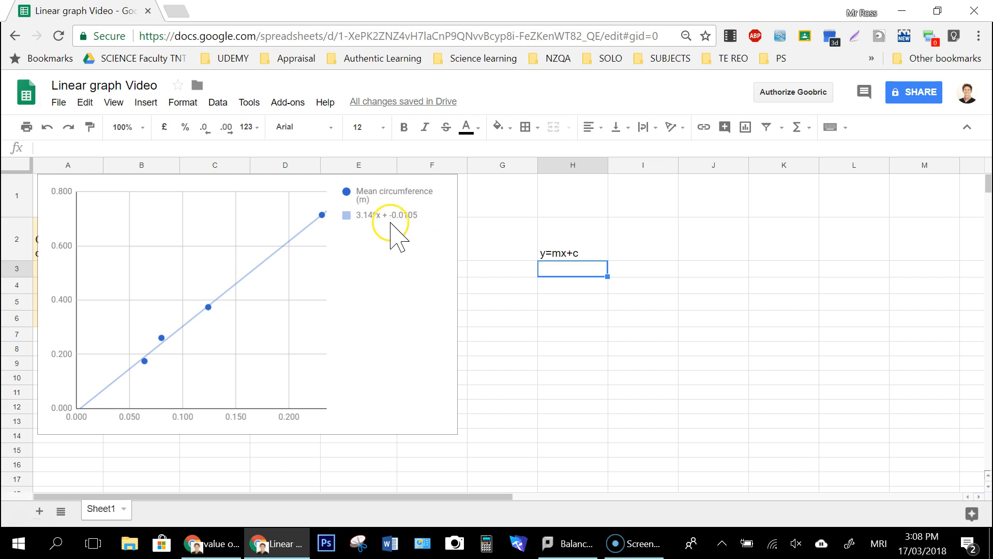
Step: Nudge the chart slightly down and right, and enter "Mean circumference=3.14*diameter-0.0105" in H3
click(155, 194)
mouse_move(122, 192)
mouse_down()
mouse_move(351, 305)
mouse_move(144, 193)
mouse_move(117, 193)
mouse_up()
click(556, 271)
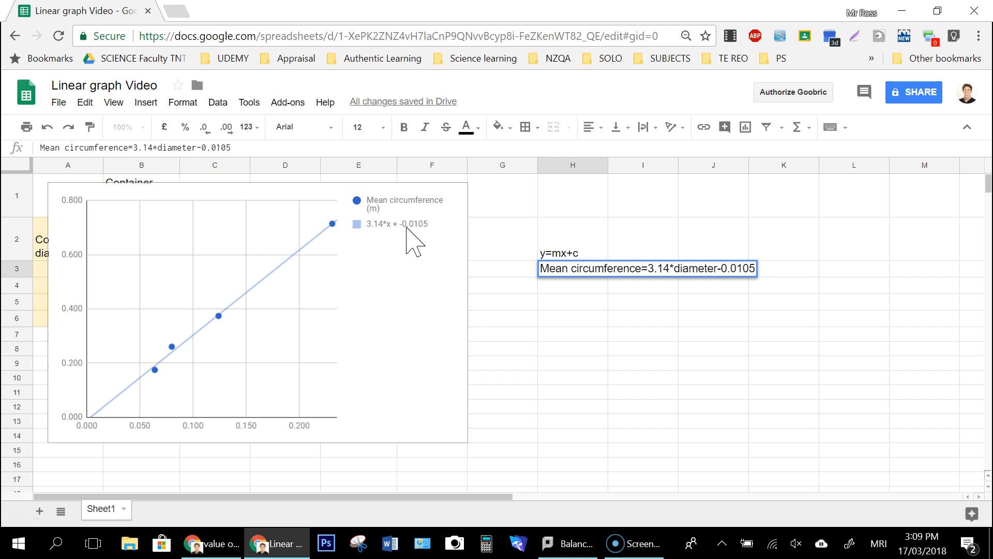
key(Return)
Step: Widen column H so that the full mean circumference equation fits
drag(607, 165, 830, 166)
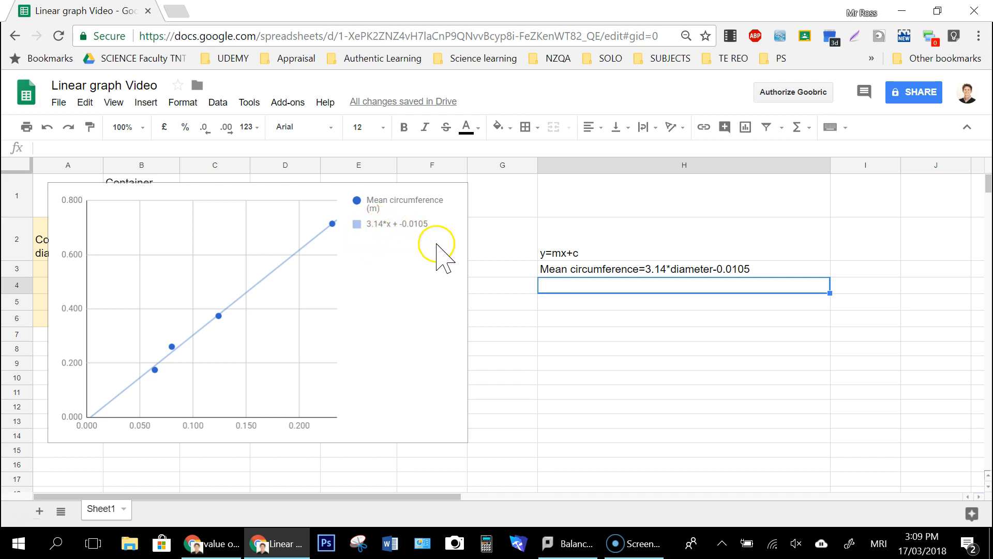
click(571, 254)
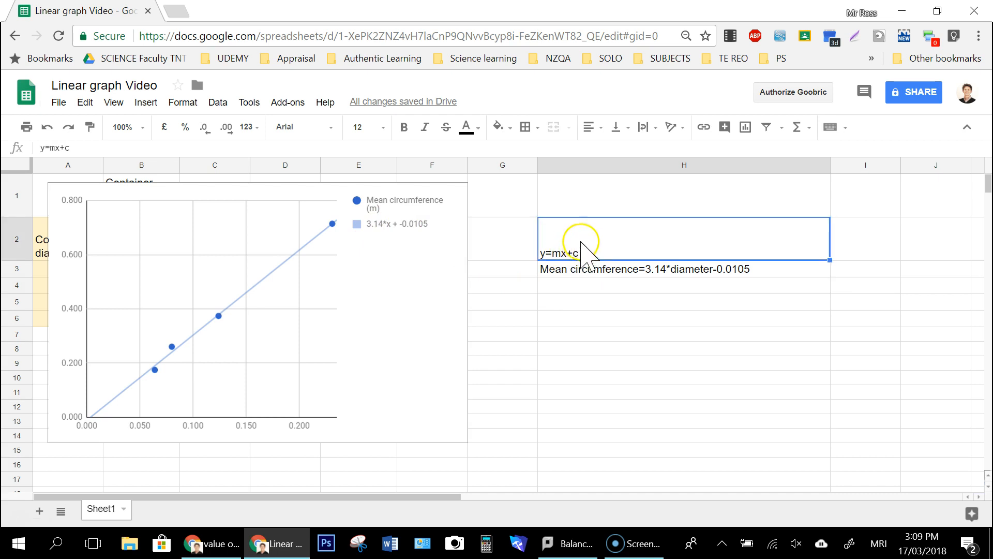
click(595, 270)
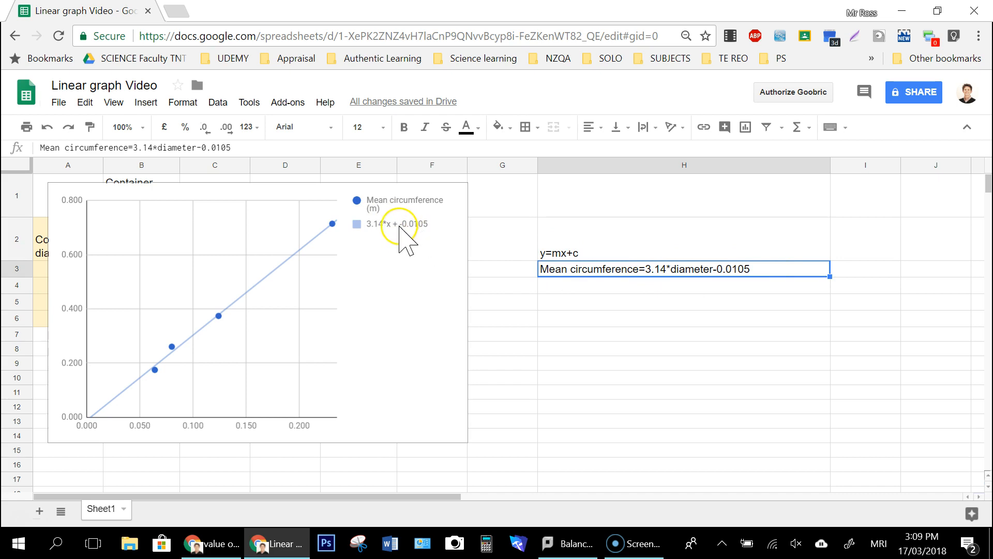
Step: Open the scatter chart's customization settings and set the horizontal axis title to "Circumference (m)"
click(368, 270)
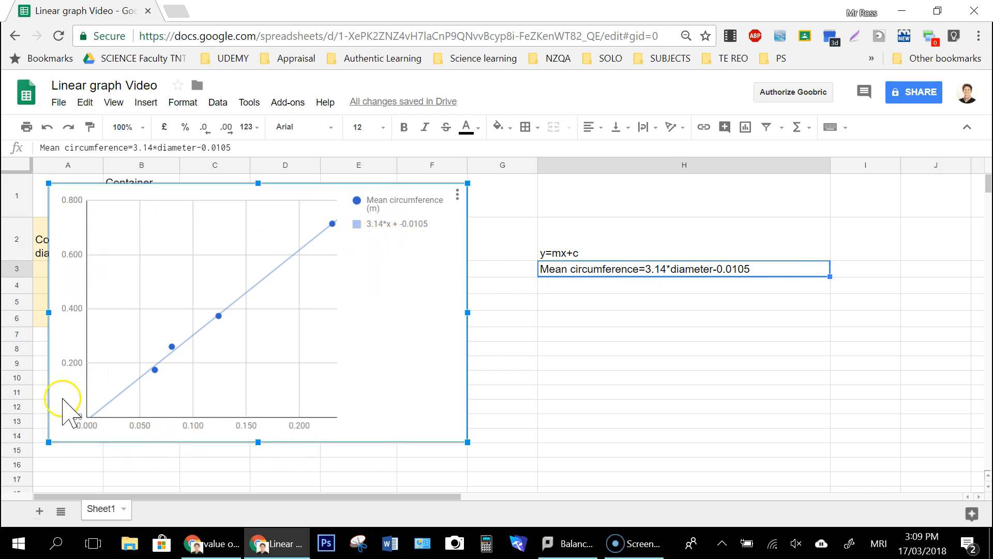
double_click(401, 270)
click(936, 158)
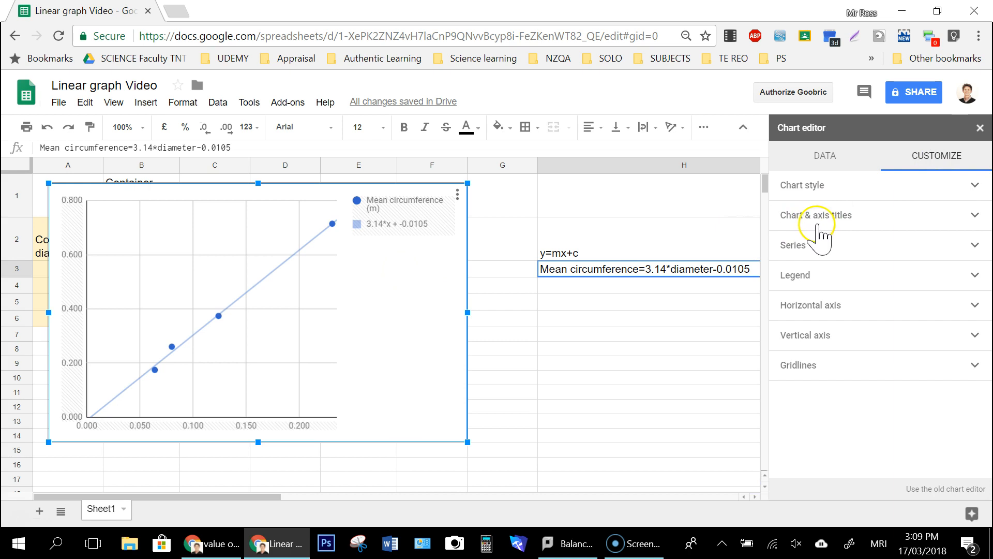
click(970, 216)
click(853, 241)
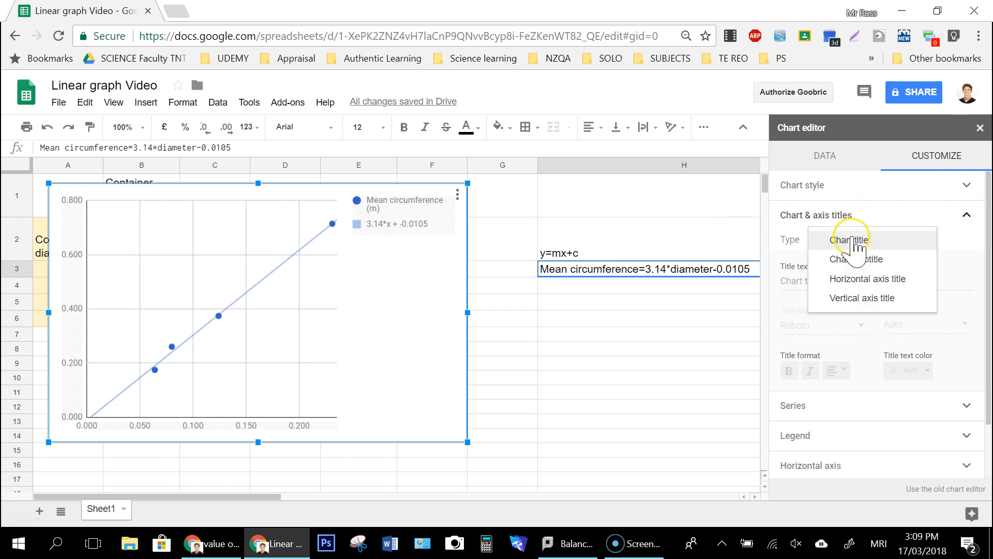
click(888, 280)
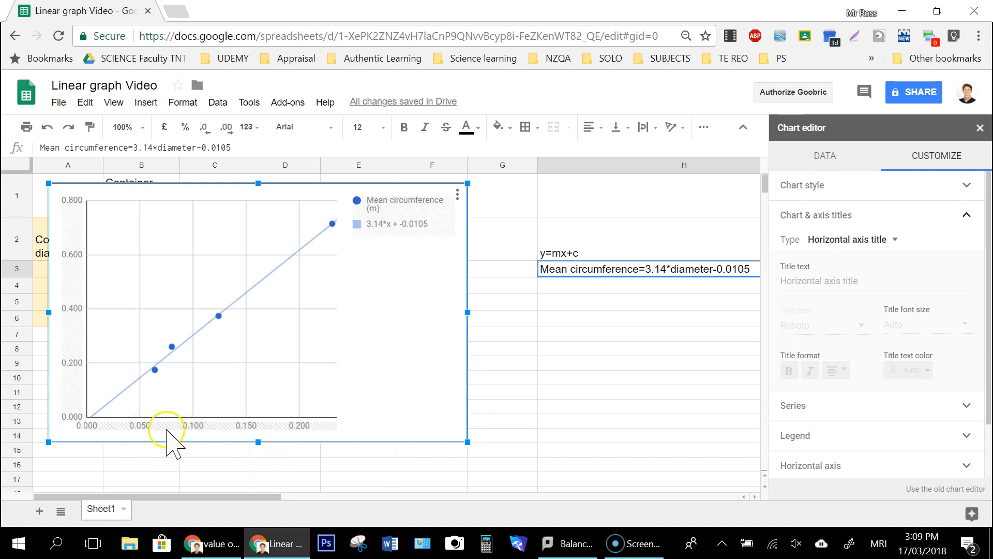
click(806, 282)
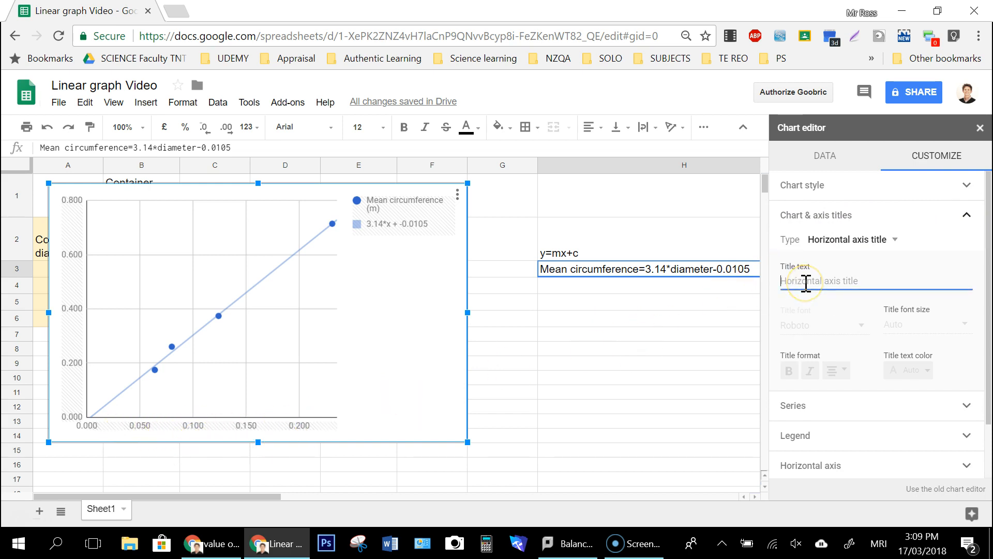
text(Circumference (m)
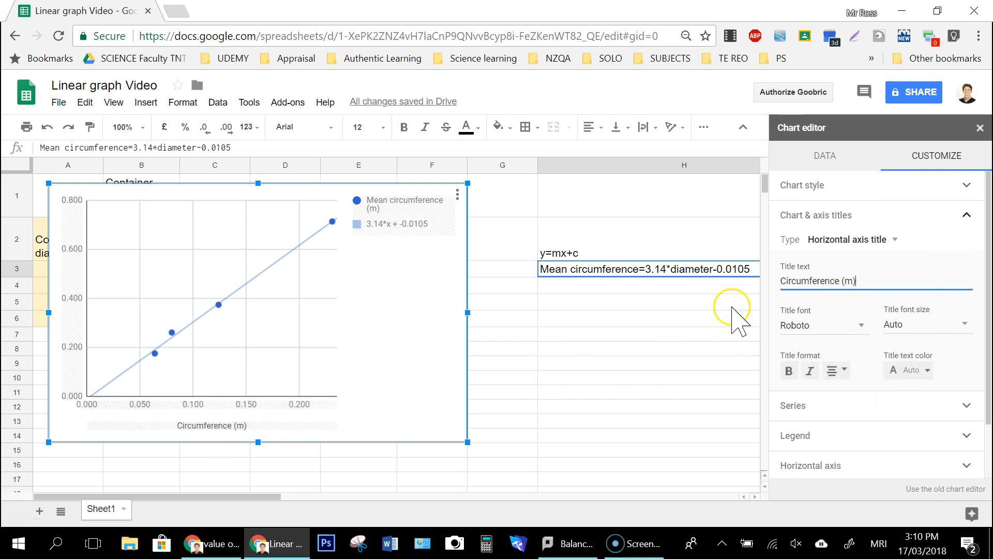
Step: Set the chart's vertical axis title to "Mean circumference (m)"
click(896, 248)
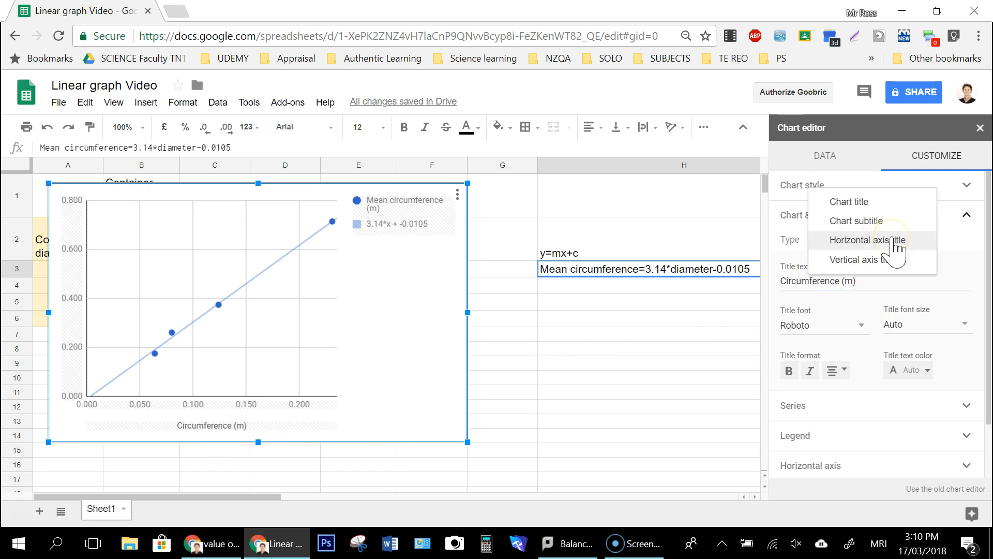
click(882, 261)
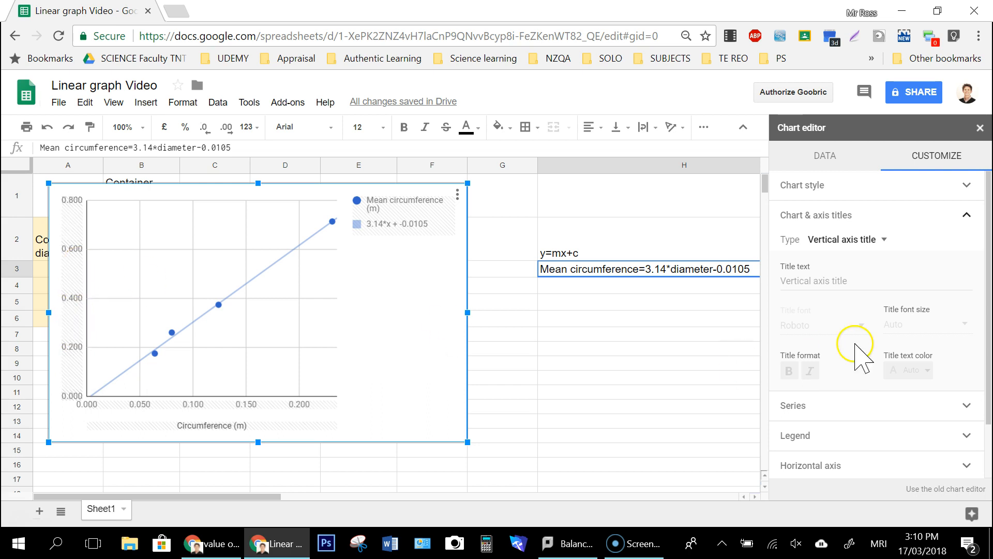
text(Mean)
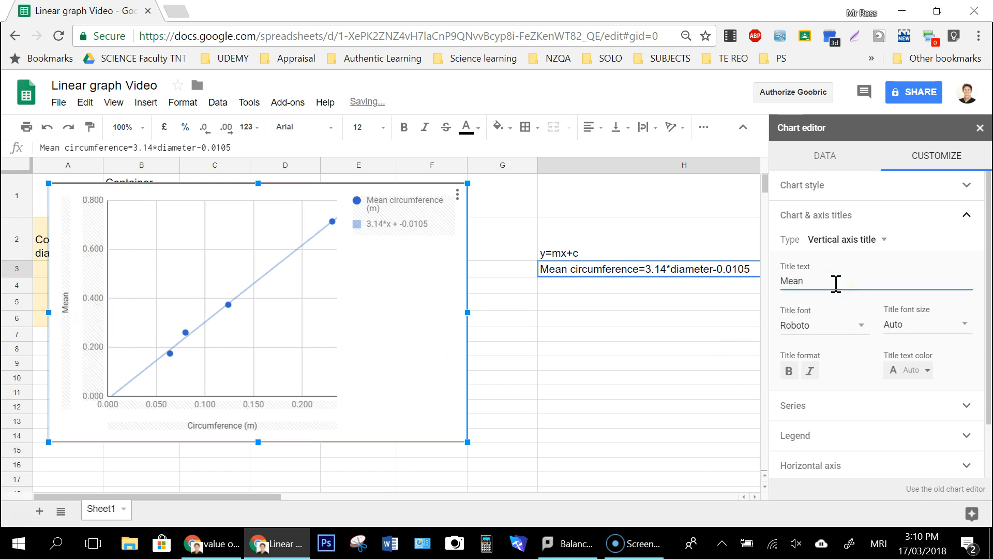
text( circumference (m)
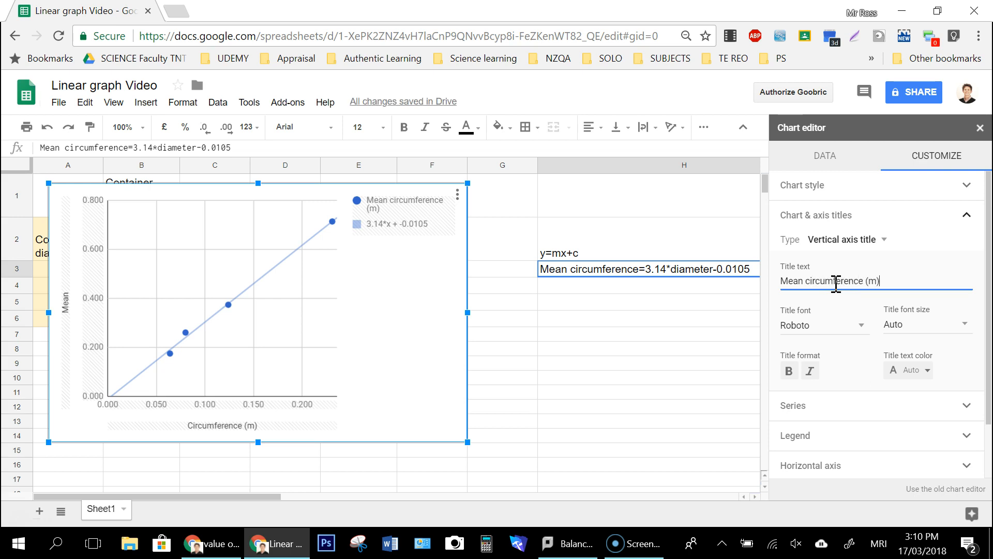
Step: Change the horizontal axis title to "Diameter (m)" and leave the chart editor
click(874, 240)
click(880, 221)
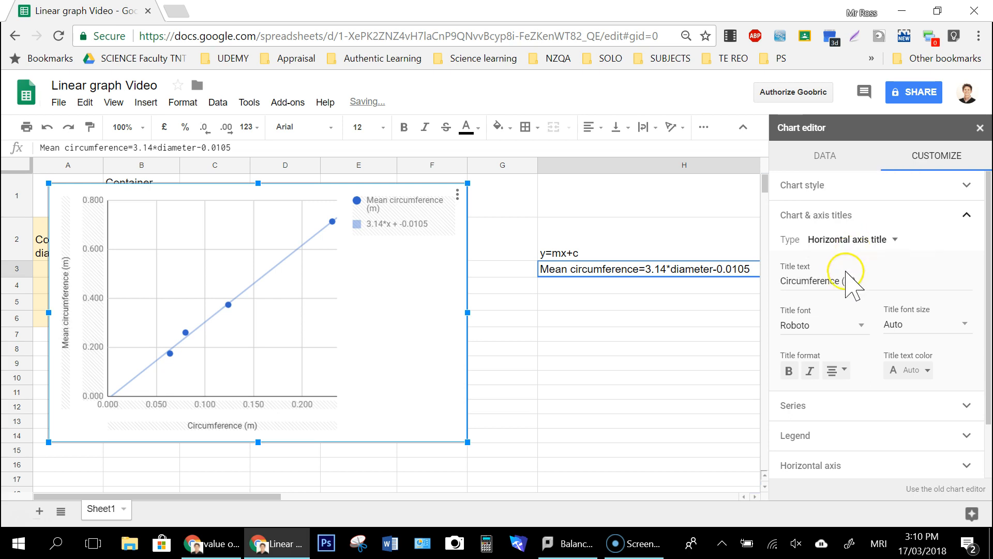
double_click(814, 281)
text(D)
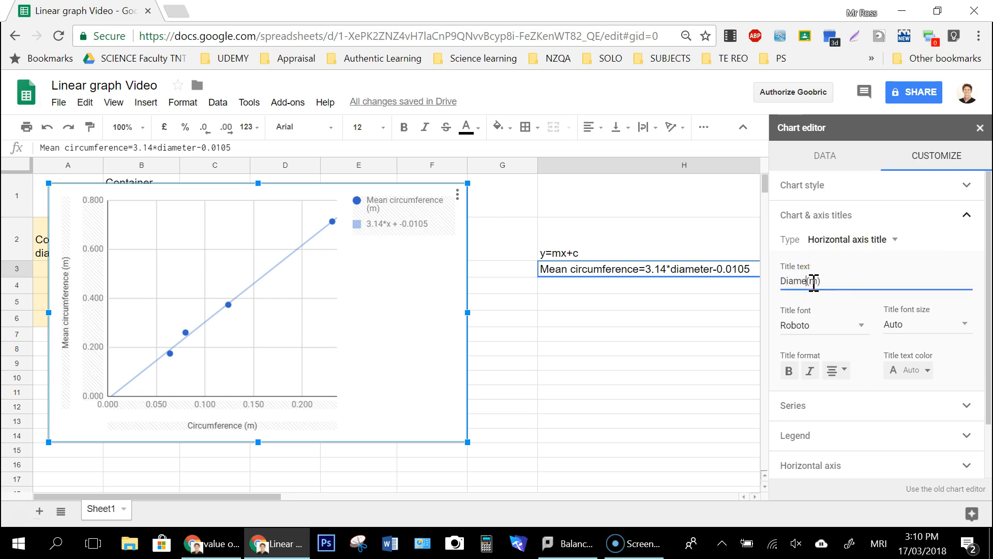
text(iameter)
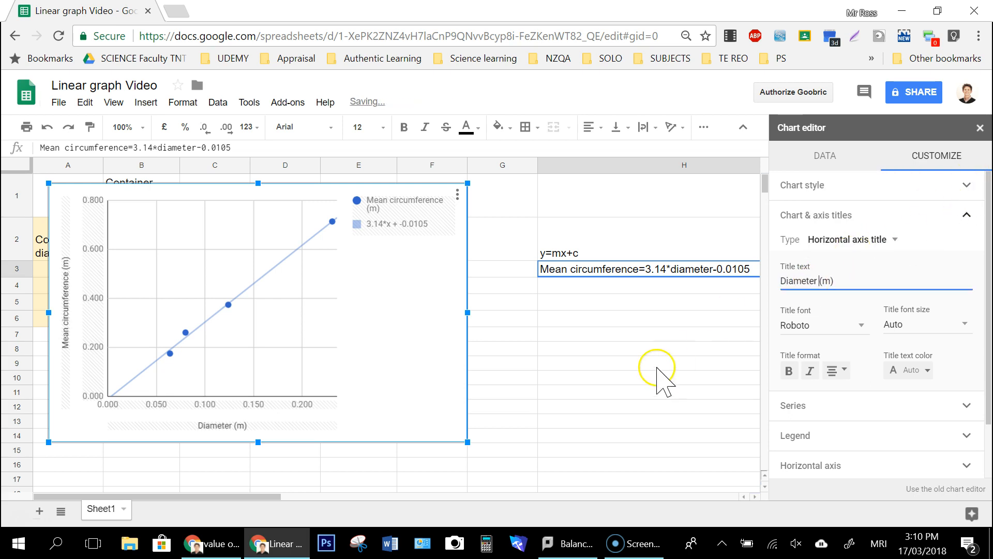
click(558, 354)
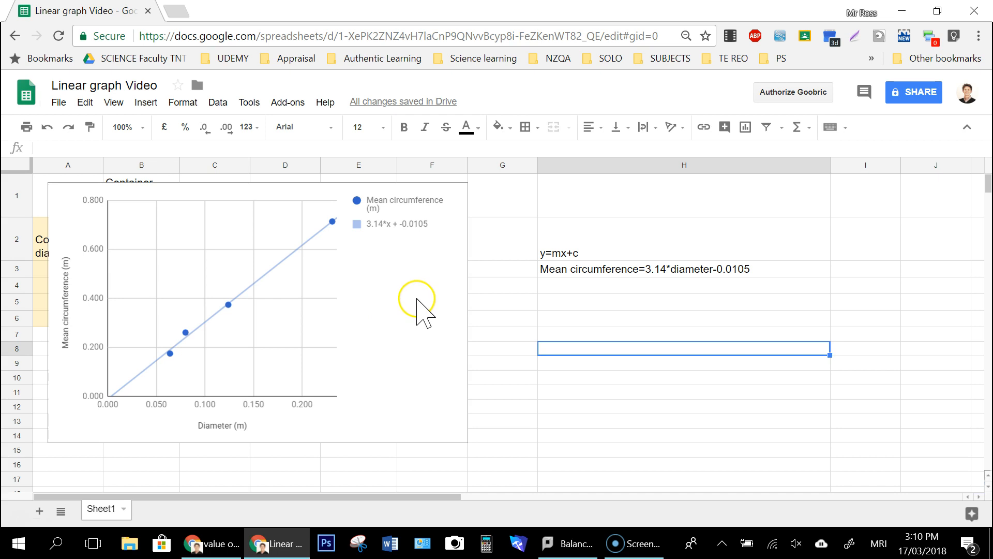
Step: Give the scatter chart the title "Comparing the diameter with circumference for various round-based container"
click(426, 274)
double_click(421, 272)
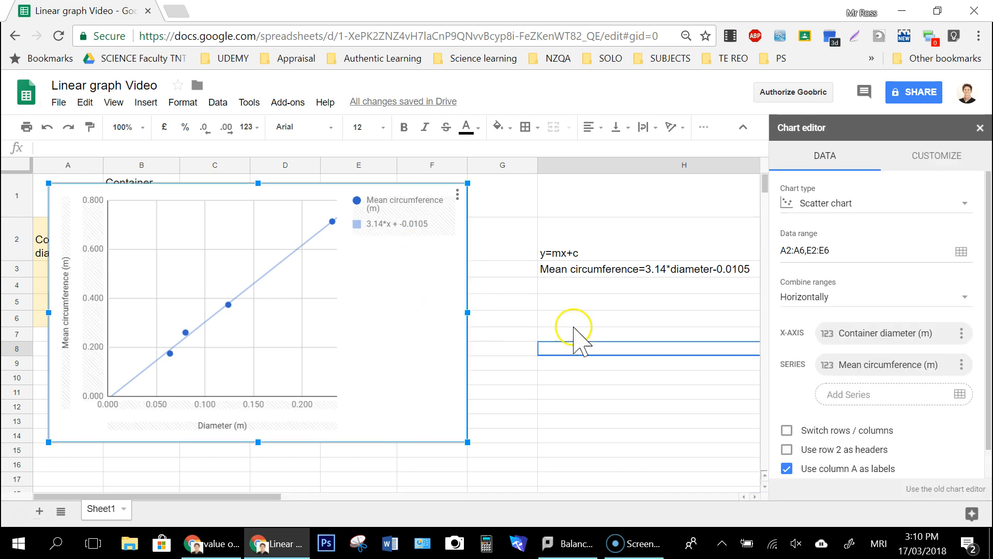
click(957, 155)
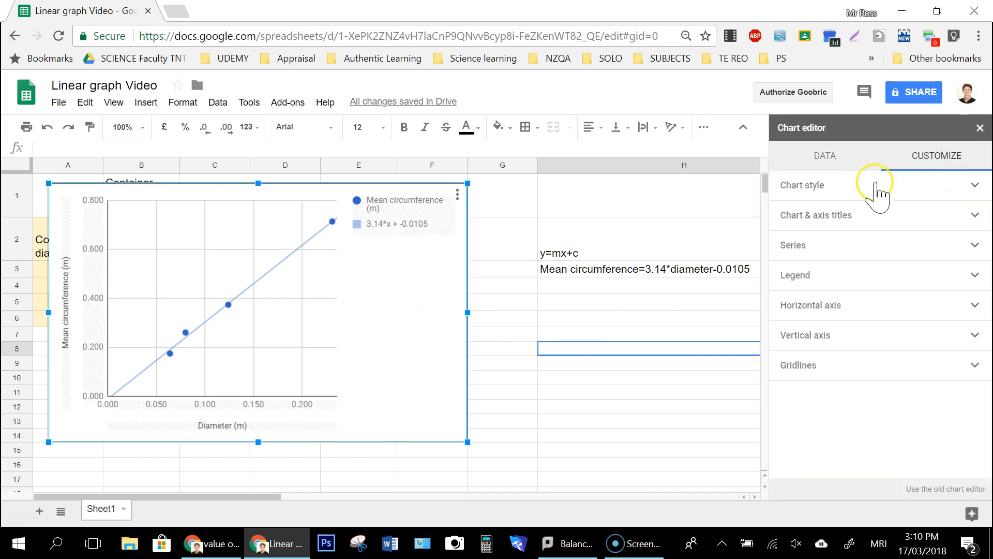
click(966, 214)
click(874, 240)
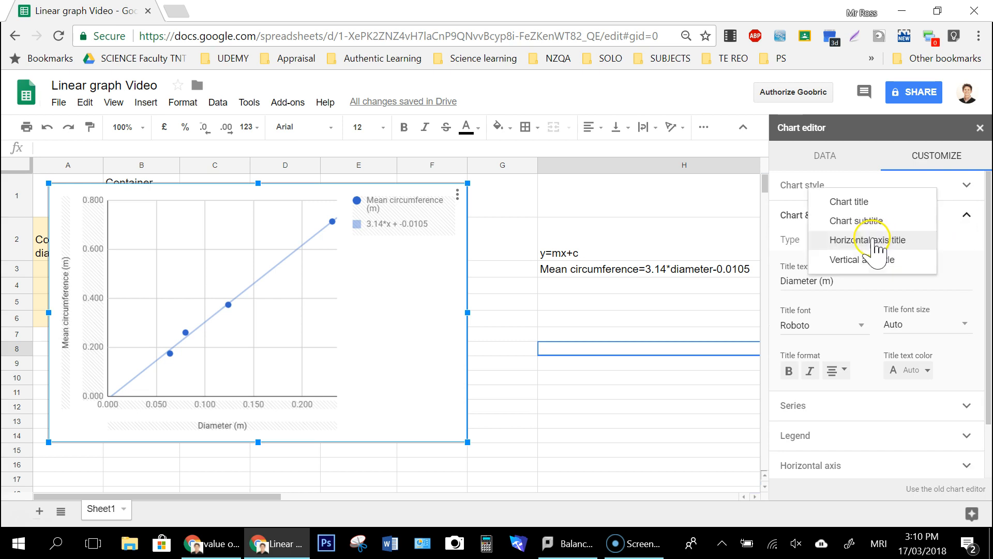
click(849, 201)
text(Comparin)
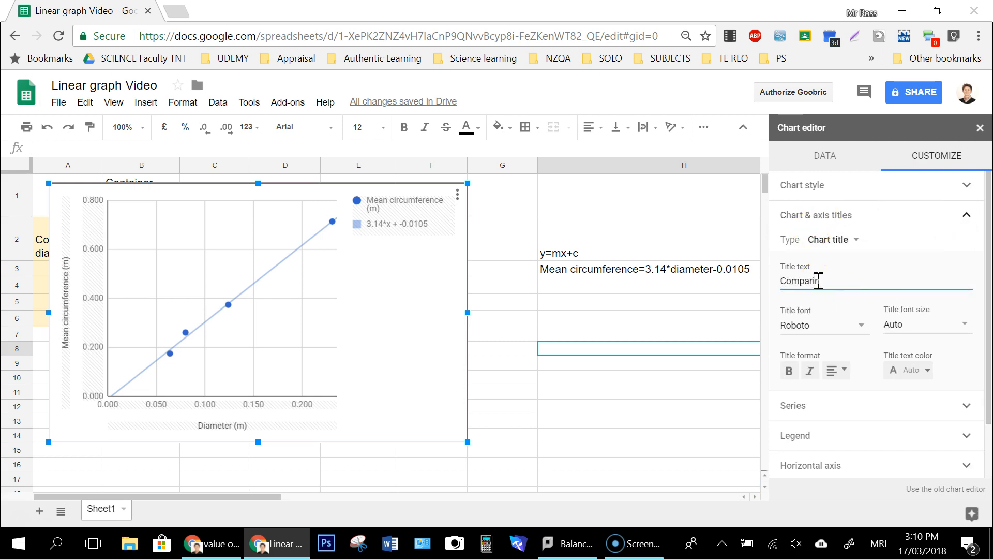
text(g th)
key(BackSpace)
key(BackSpace)
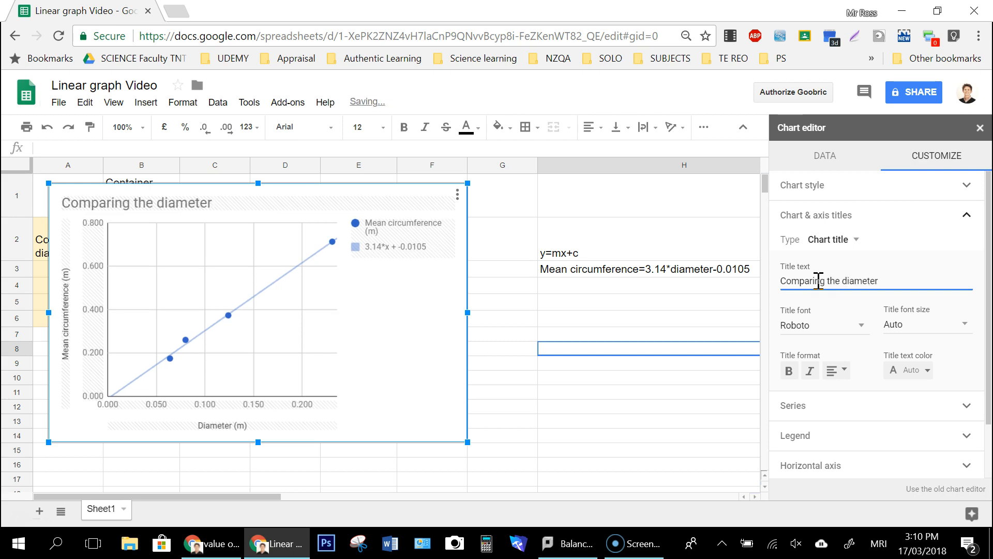
text(rcumference for various ro)
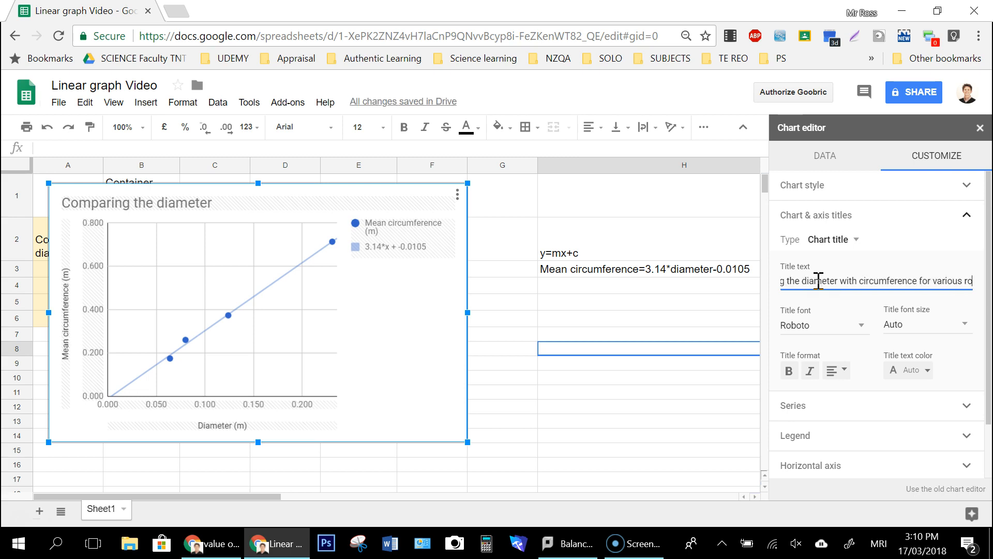
text(und-based )
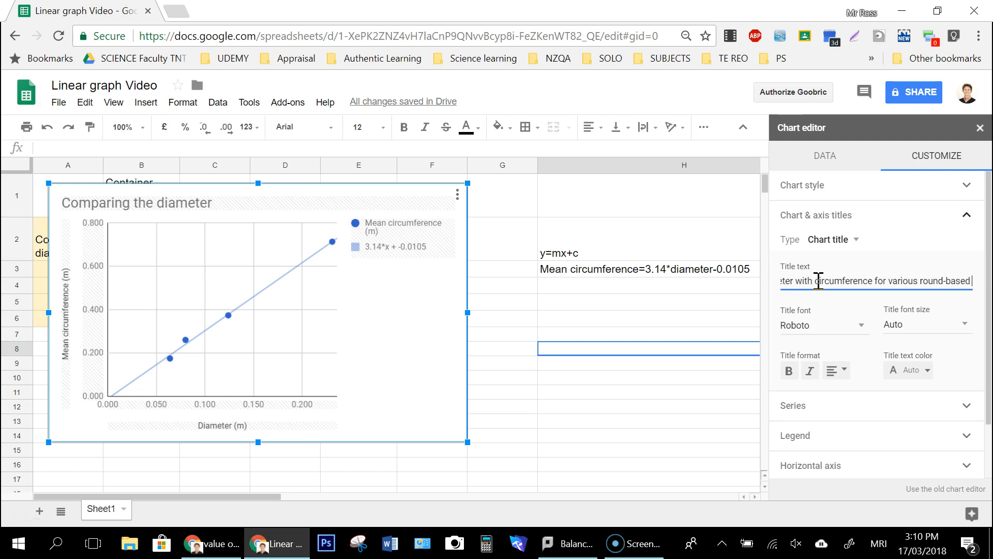
text(contain)
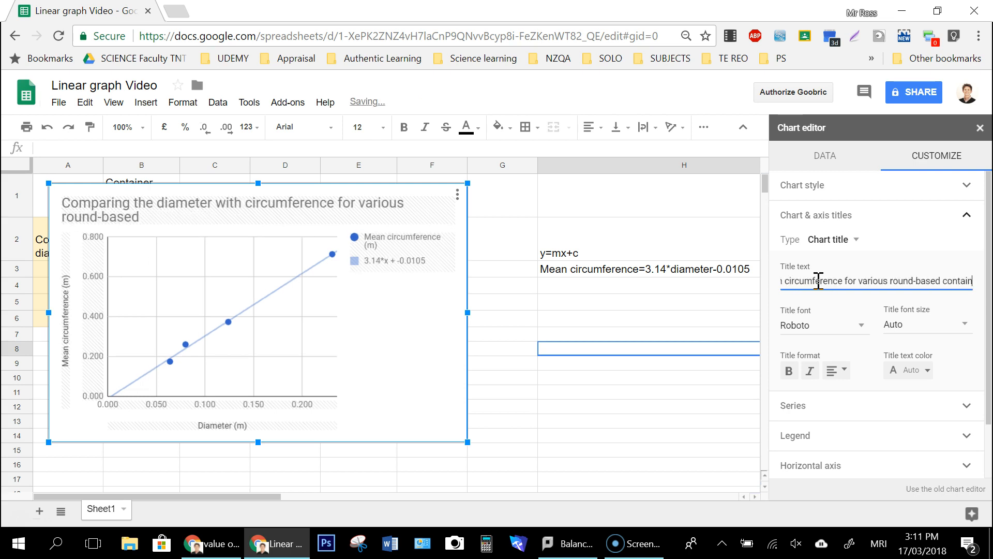
text(er)
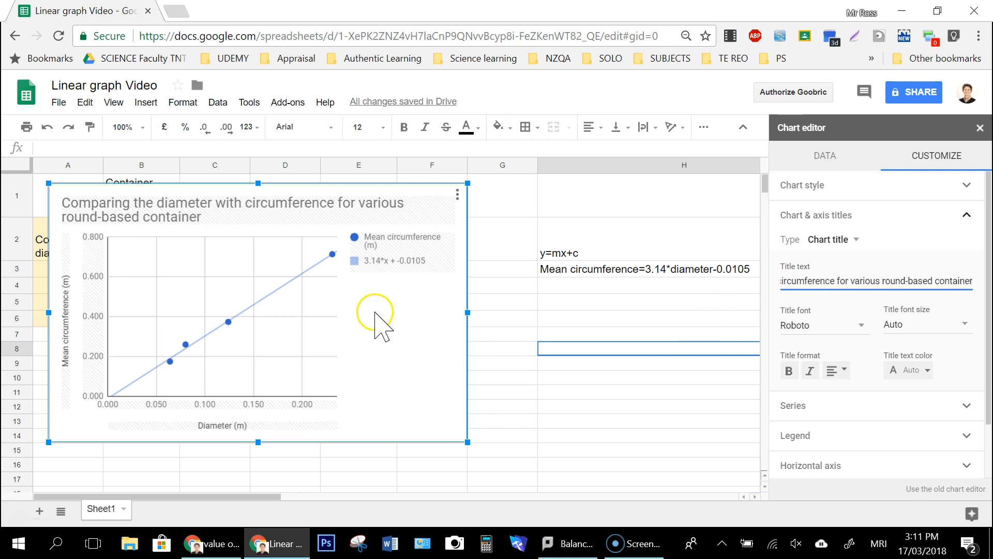
Step: Shift the chart slightly to the right, clear of the equations in column H, and close the chart editor
drag(357, 294, 473, 300)
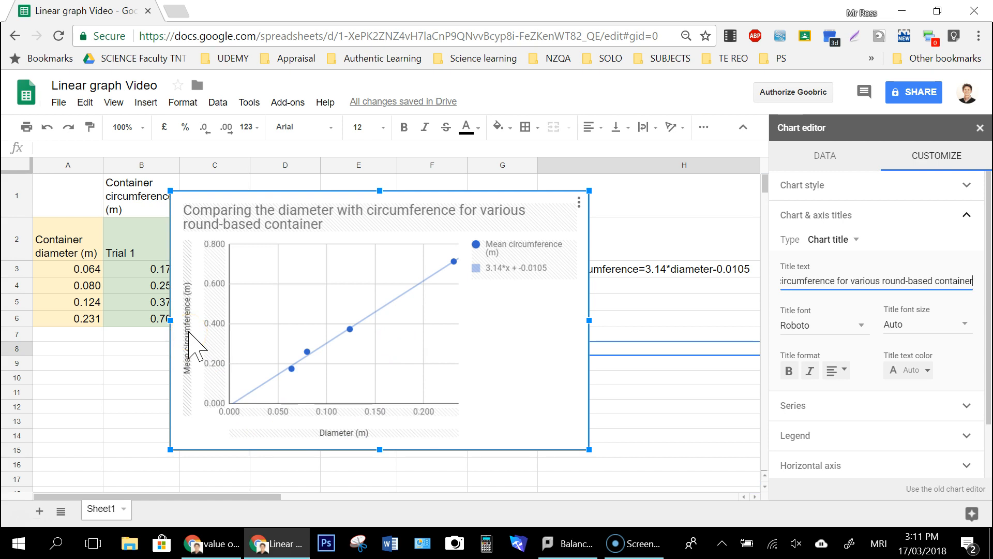
click(495, 270)
click(344, 424)
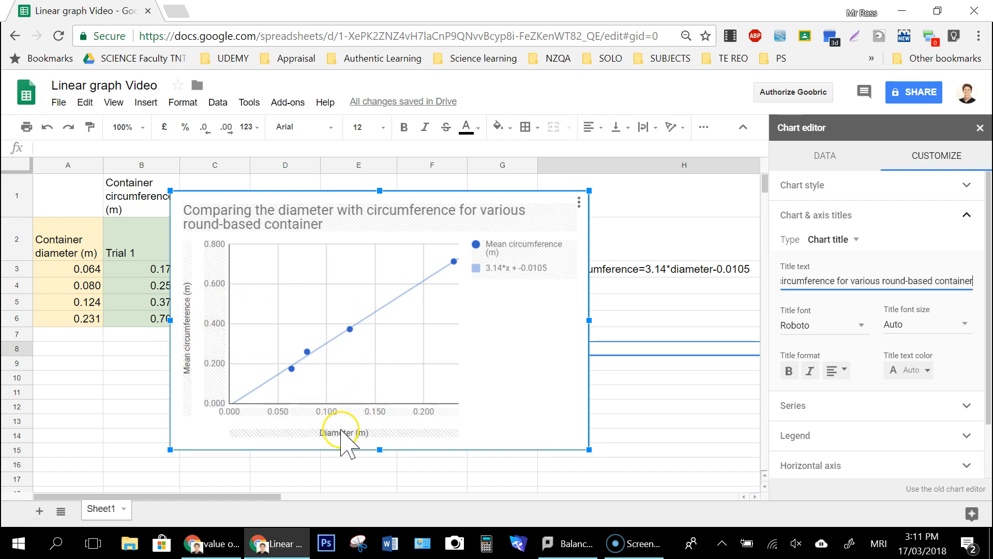
click(517, 324)
drag(526, 324, 445, 317)
click(416, 274)
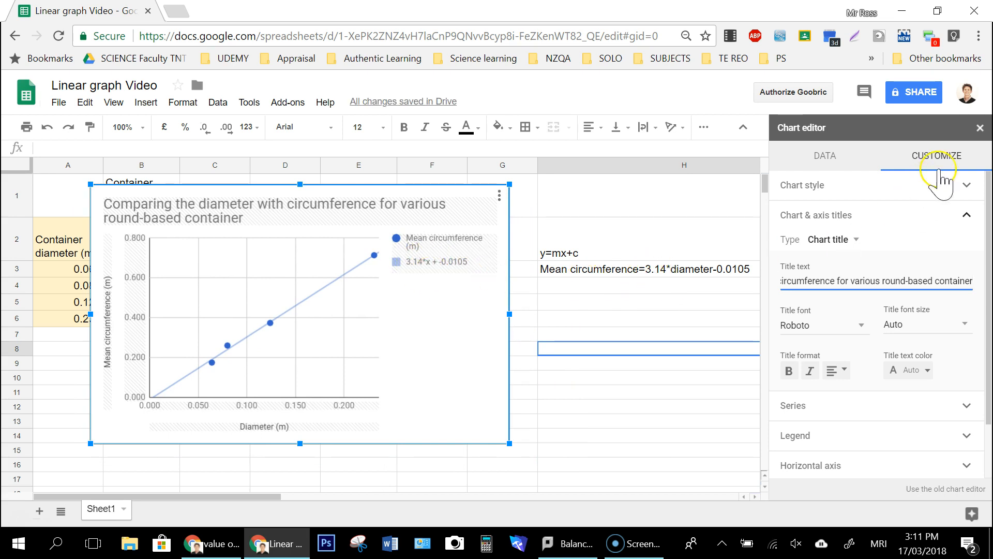
click(980, 128)
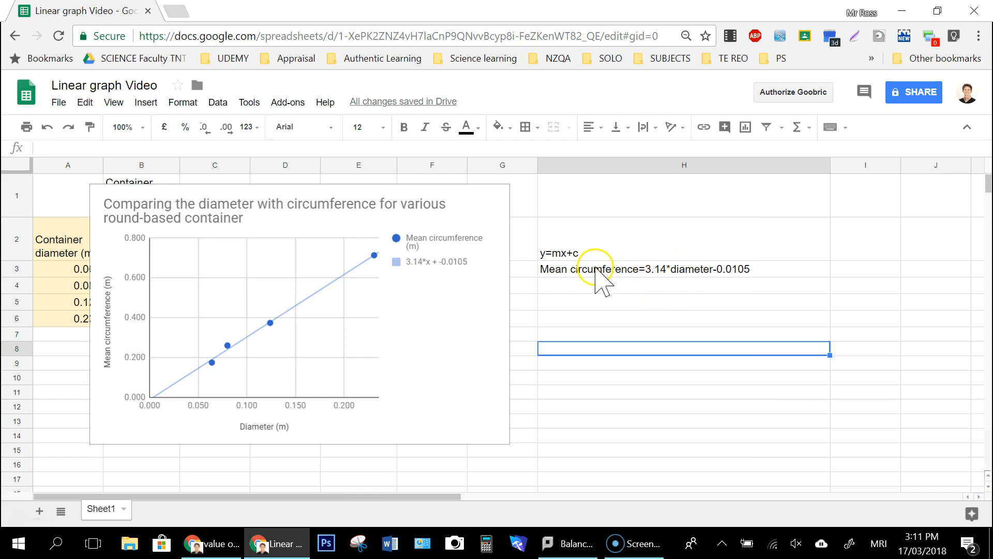